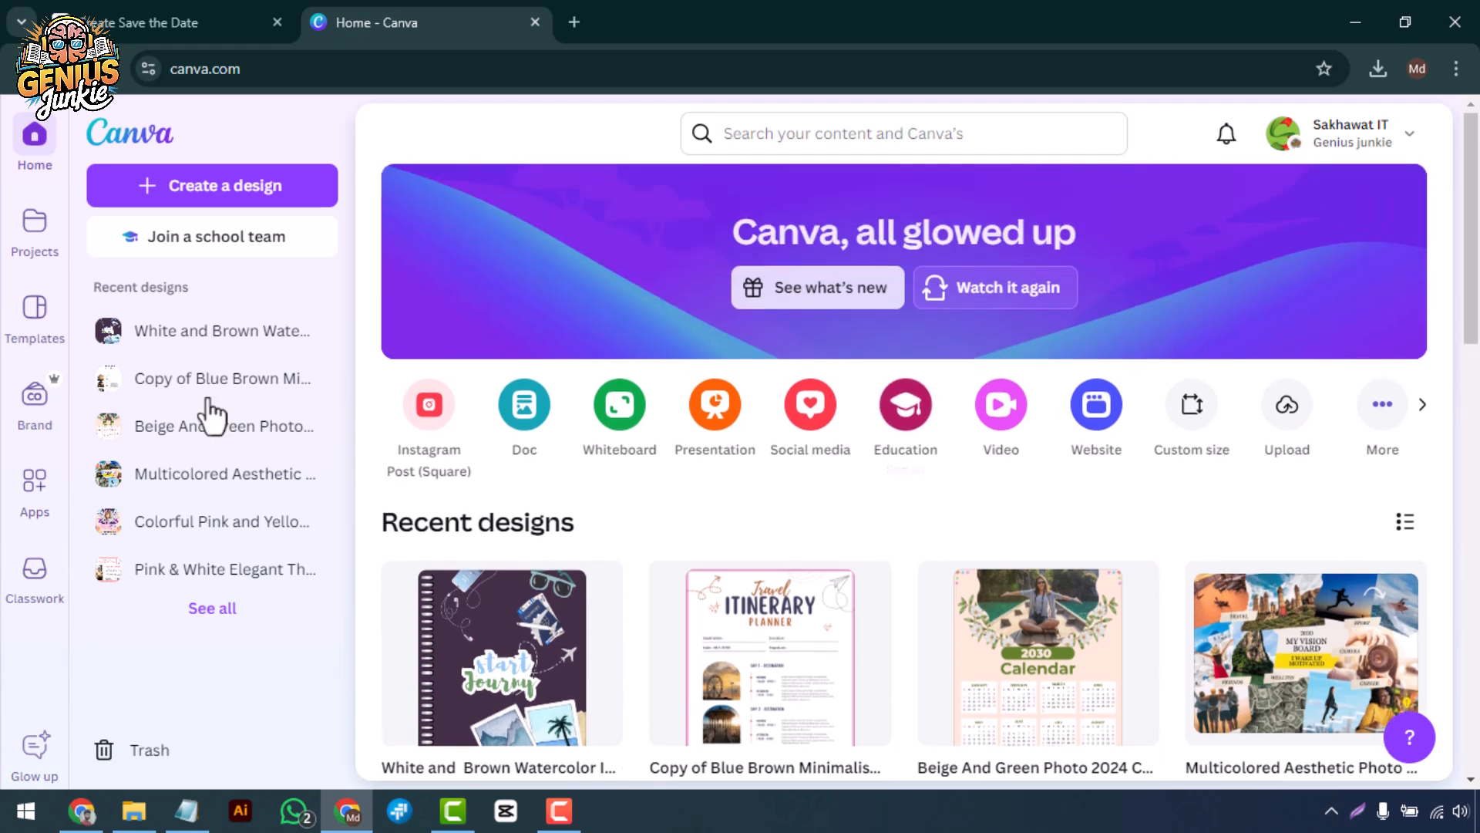
# Open the template library and look through the recommended template categories.
pyautogui.click(31, 339)
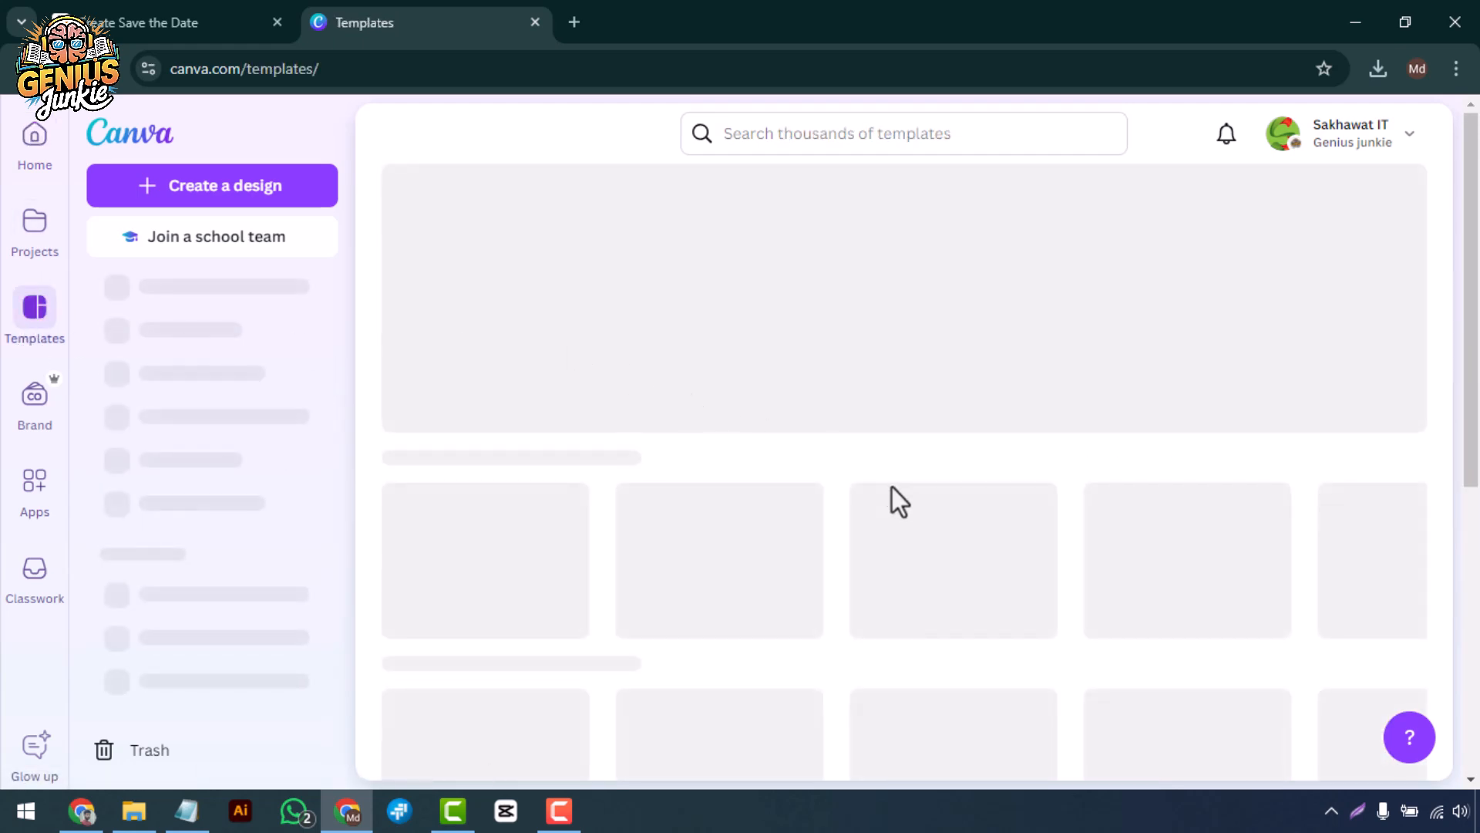
pyautogui.scroll(-2, 890, 502)
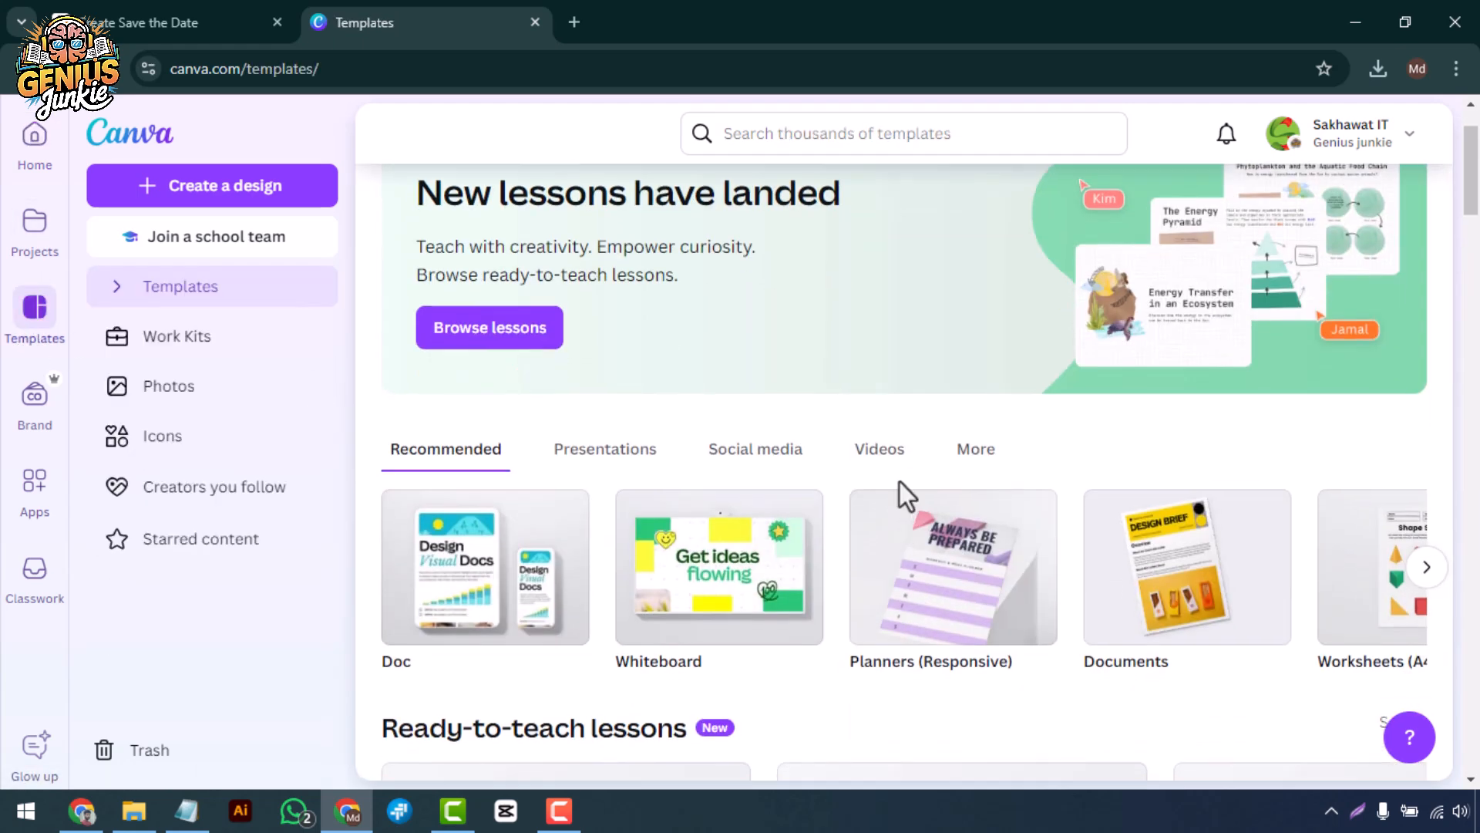
pyautogui.click(1428, 584)
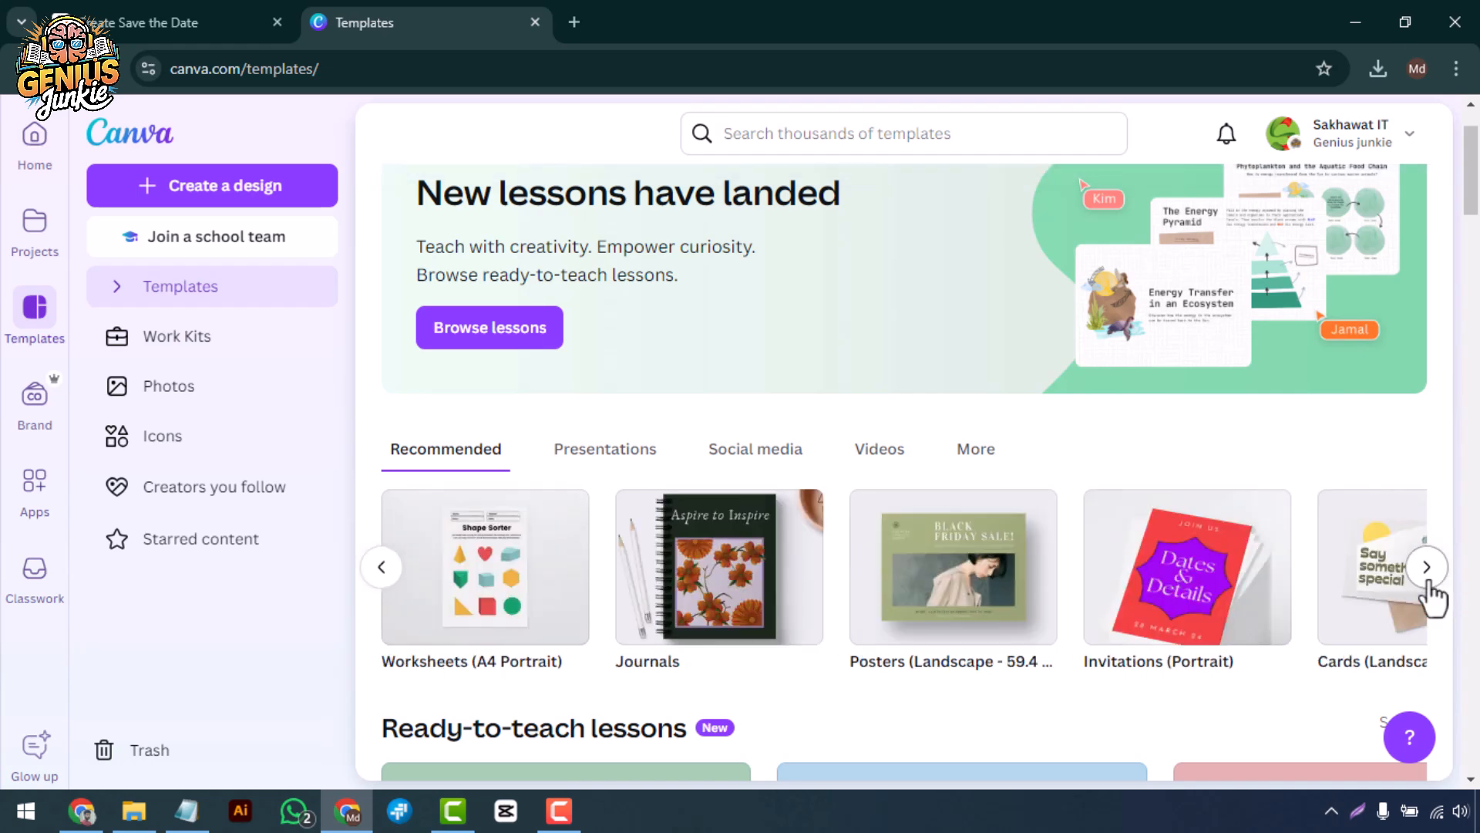
pyautogui.click(1429, 584)
pyautogui.click(1427, 568)
pyautogui.click(1427, 570)
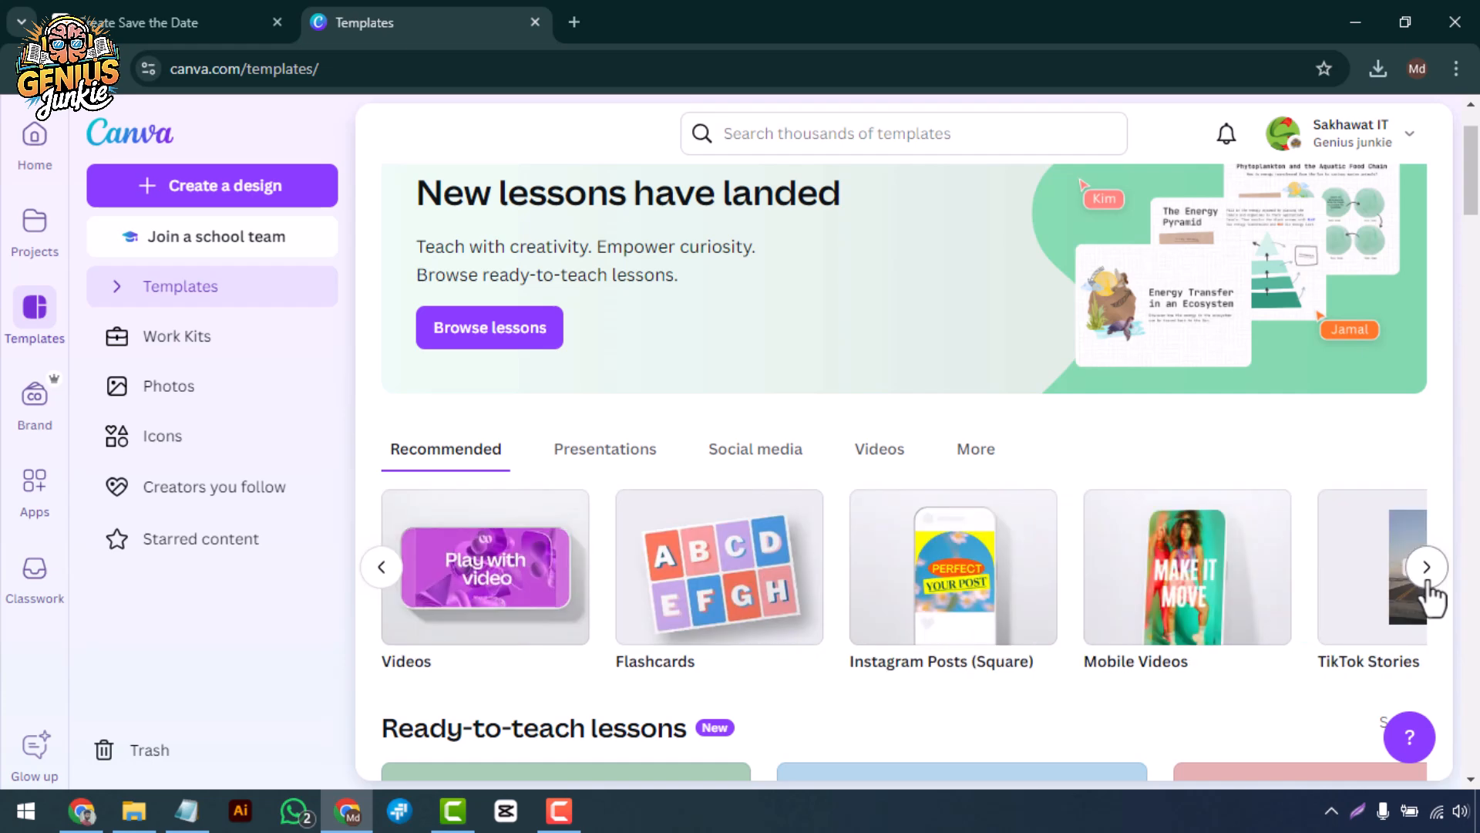
pyautogui.click(1427, 571)
pyautogui.click(1427, 571)
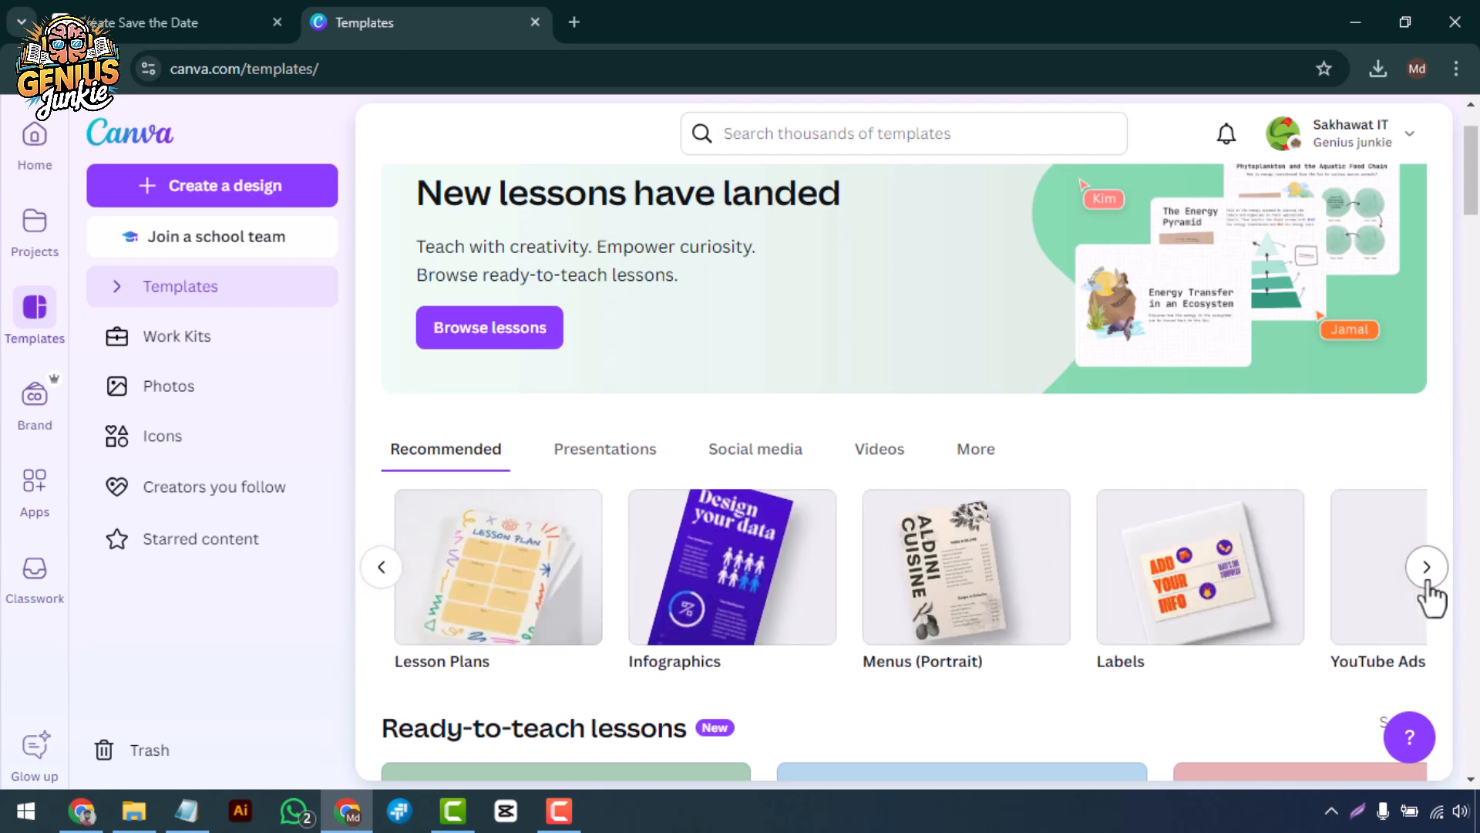
pyautogui.click(1427, 571)
pyautogui.click(1427, 570)
pyautogui.click(1427, 570)
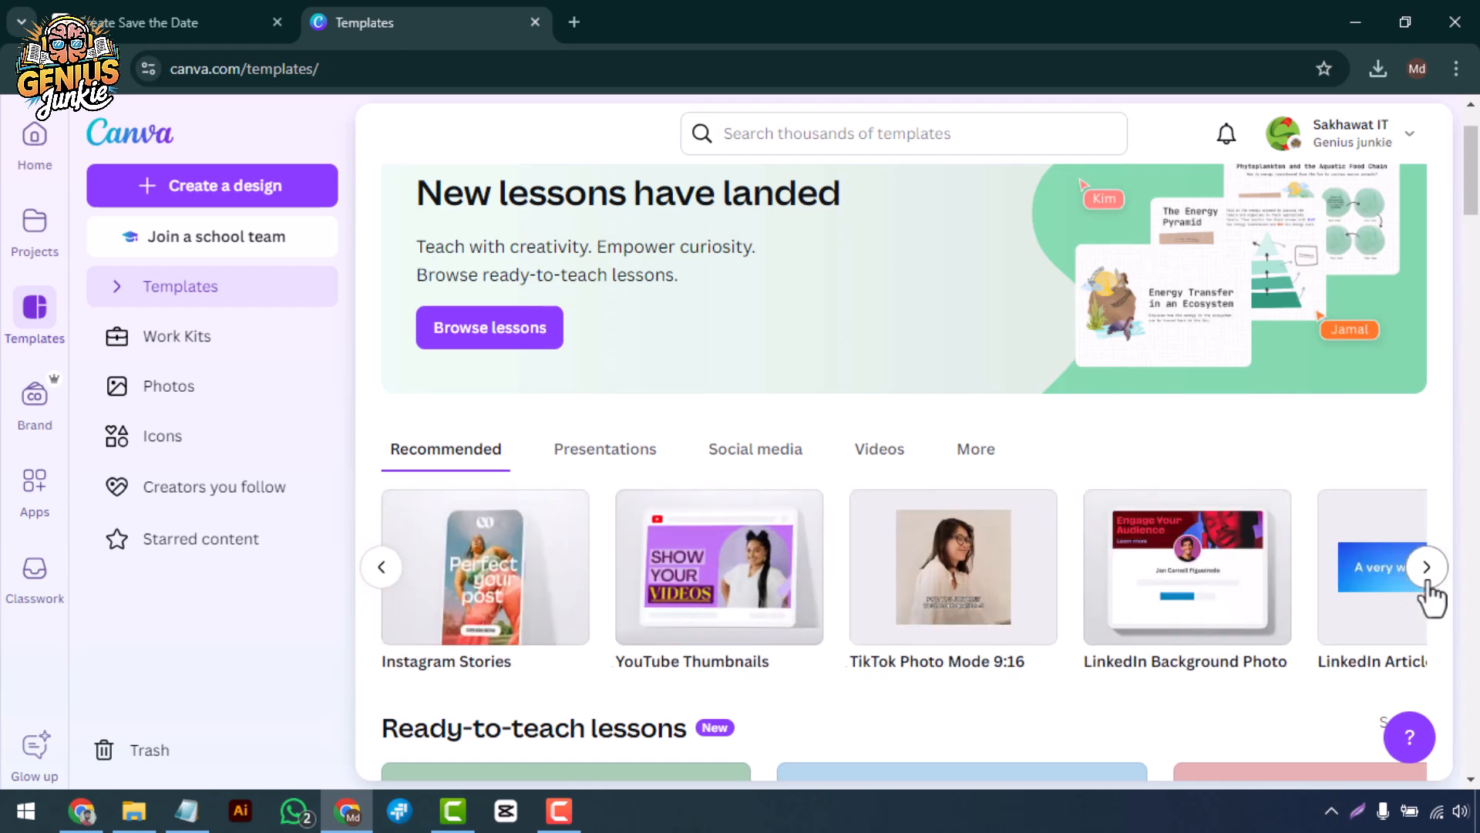
pyautogui.click(1427, 571)
pyautogui.click(1428, 570)
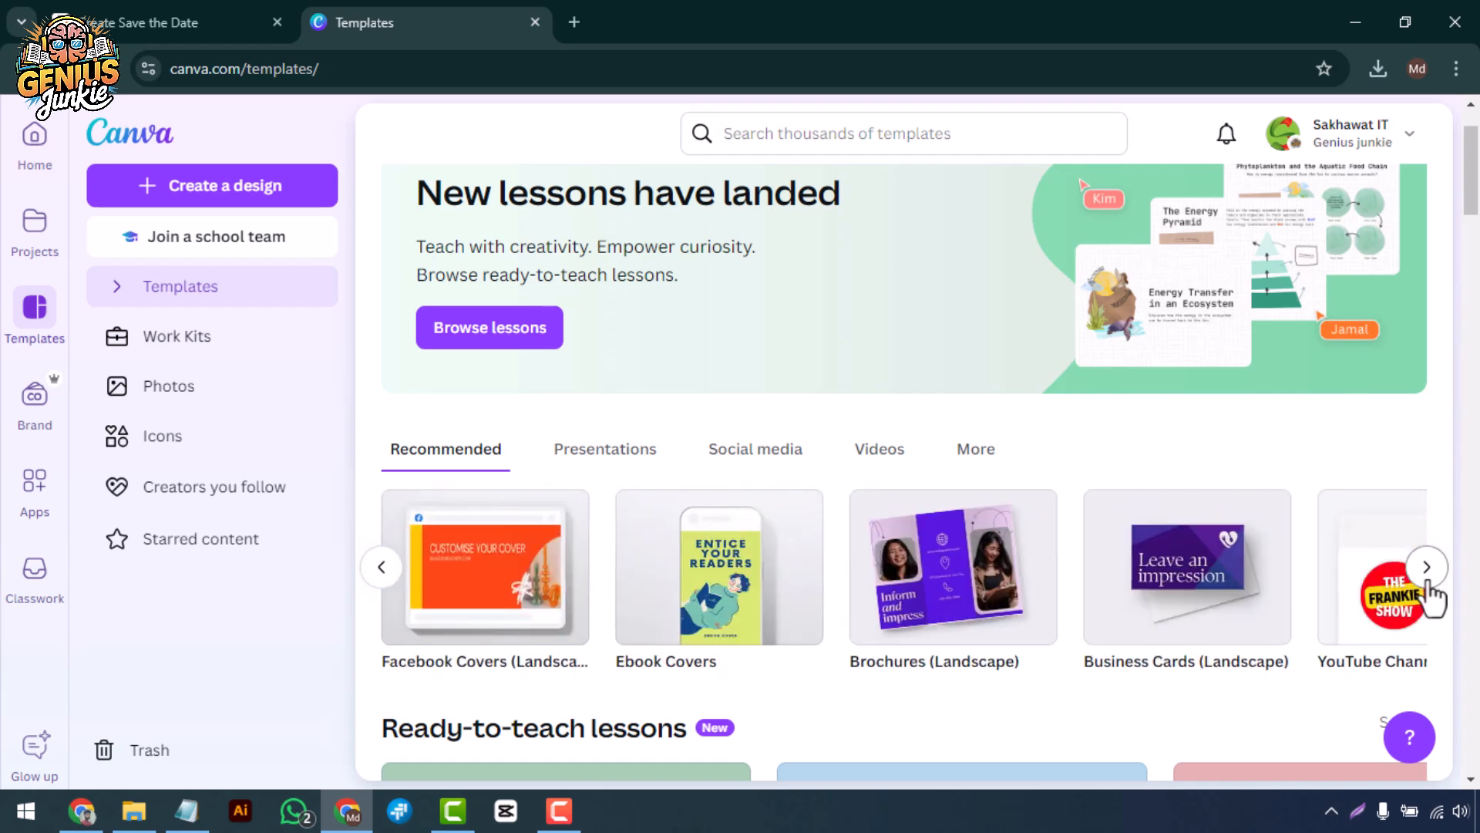
pyautogui.click(1427, 574)
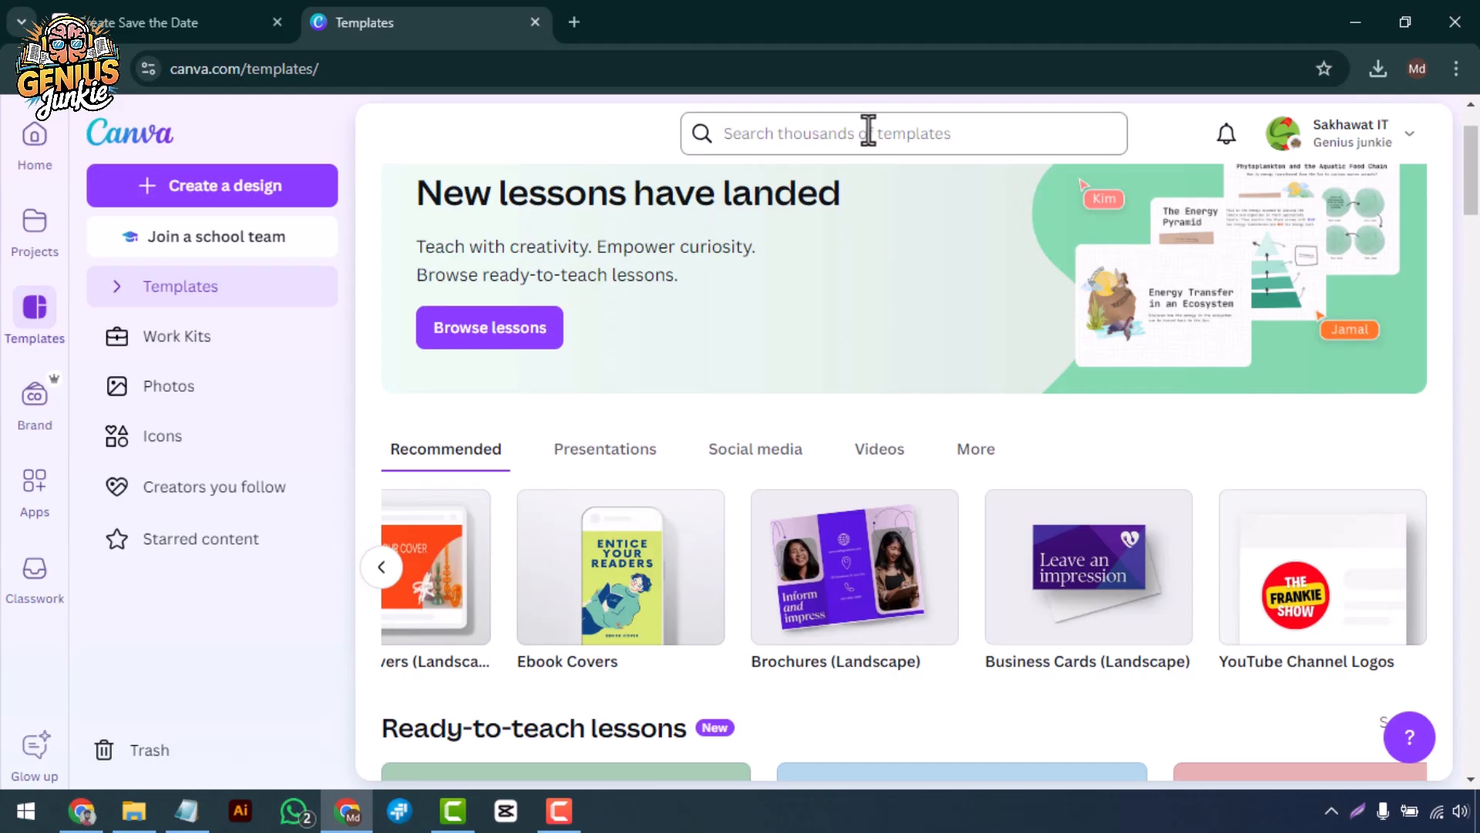
# Search the template library for "Budget Planner" and look over the matching designs.
pyautogui.click(868, 131)
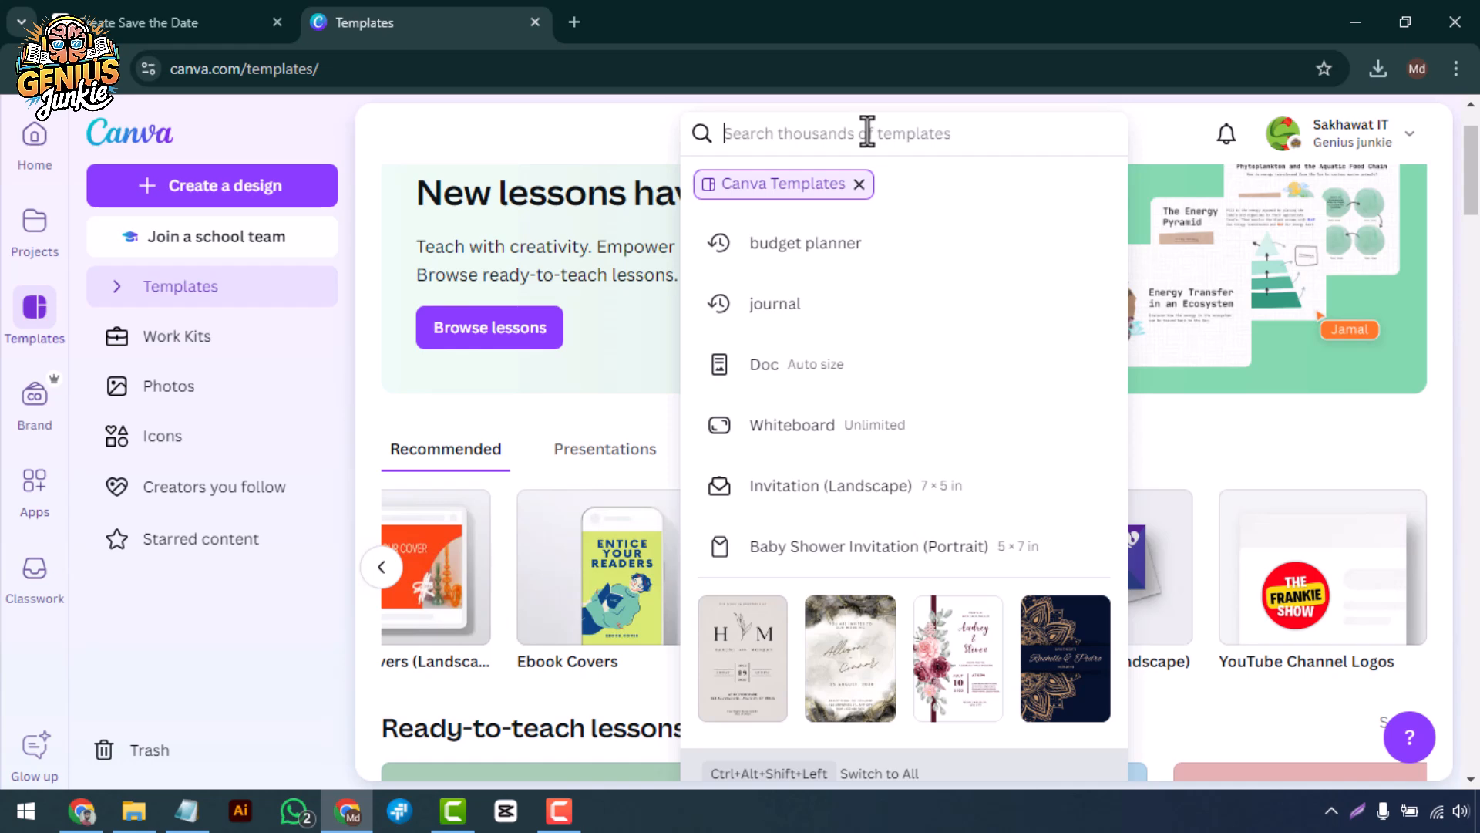
pyautogui.write('Budget Planner')
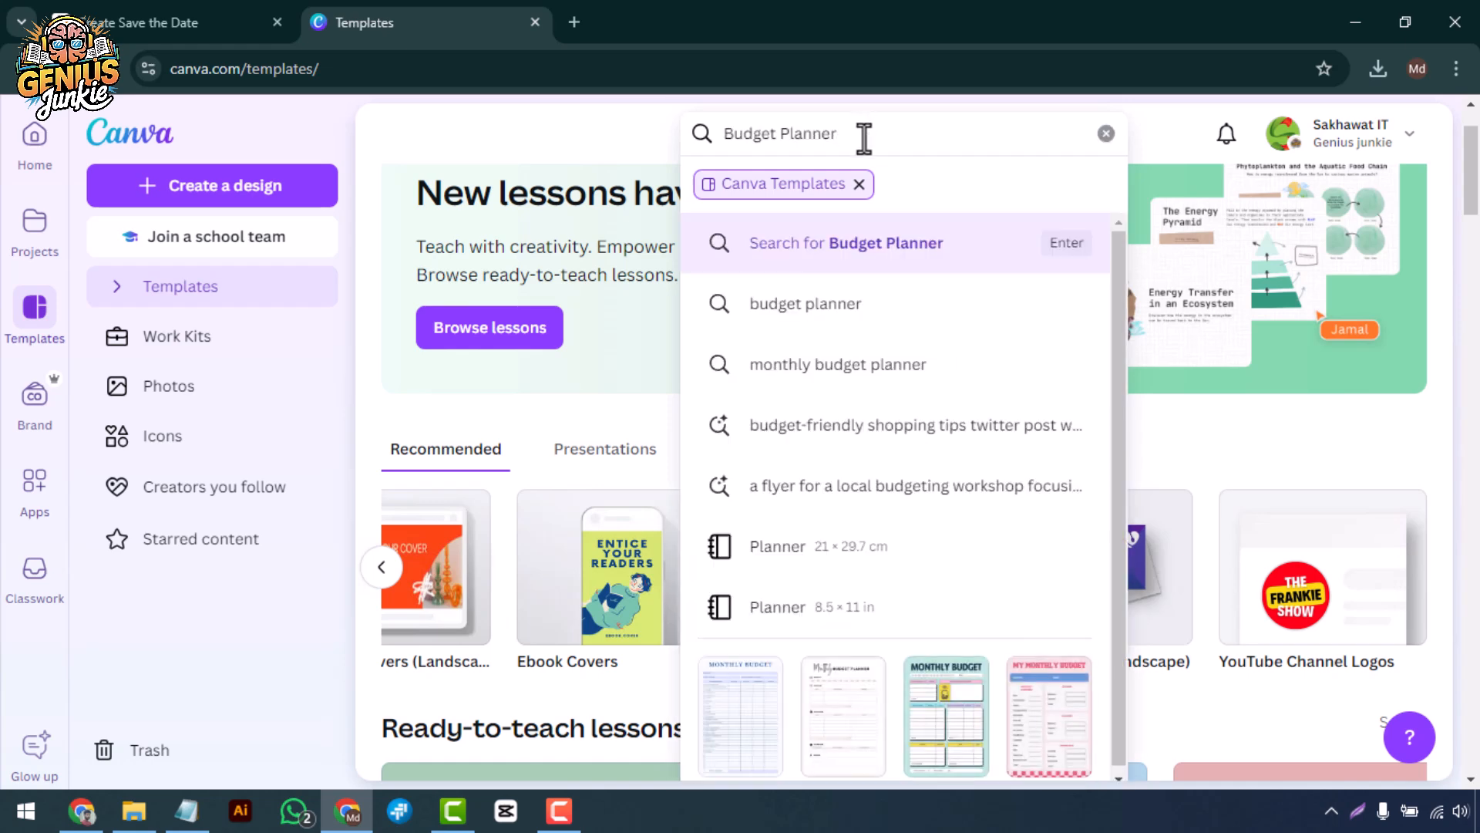
pyautogui.press('Return')
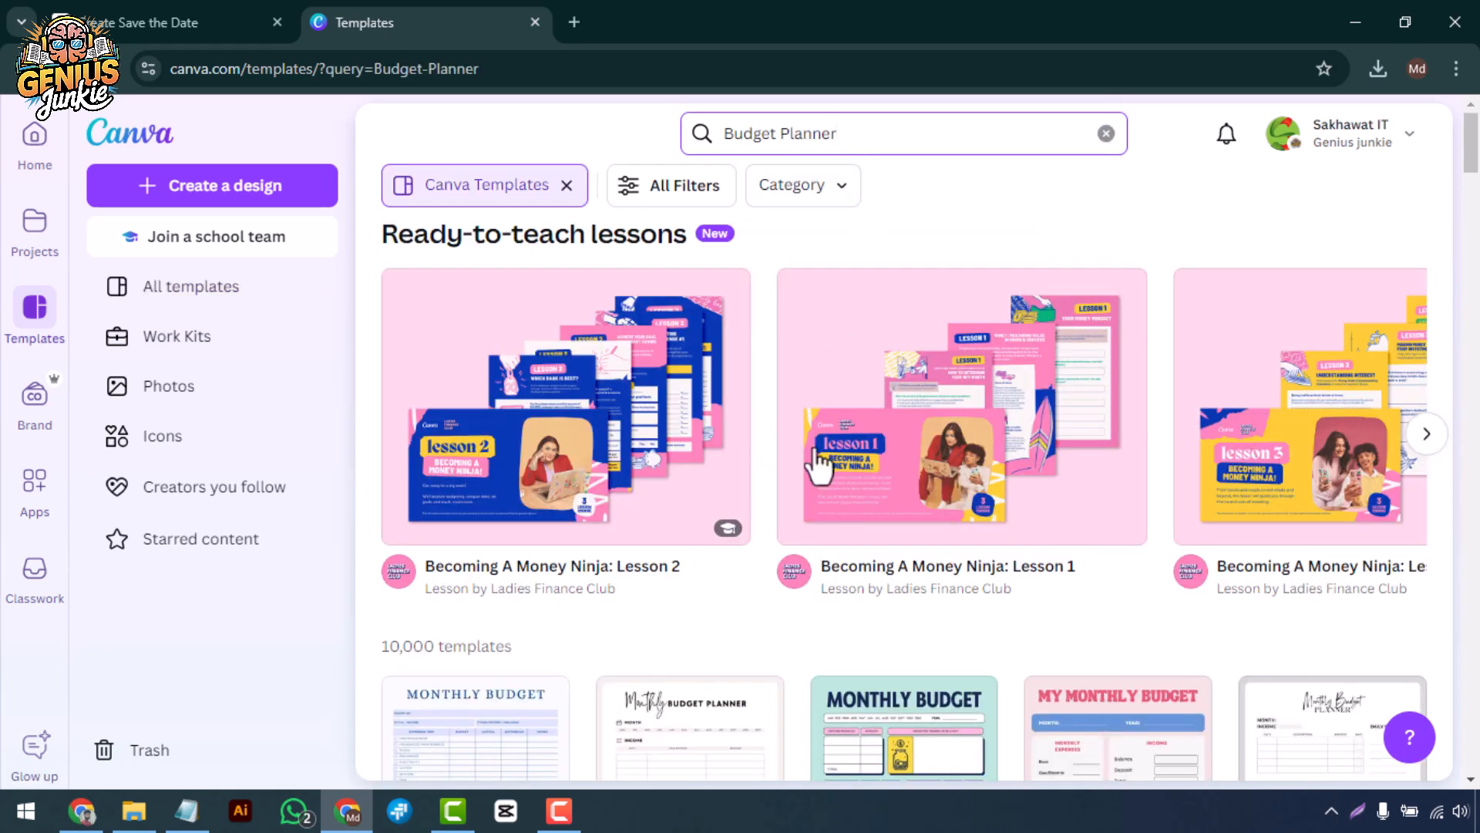
pyautogui.scroll(-6, 804, 502)
pyautogui.scroll(-10, 804, 502)
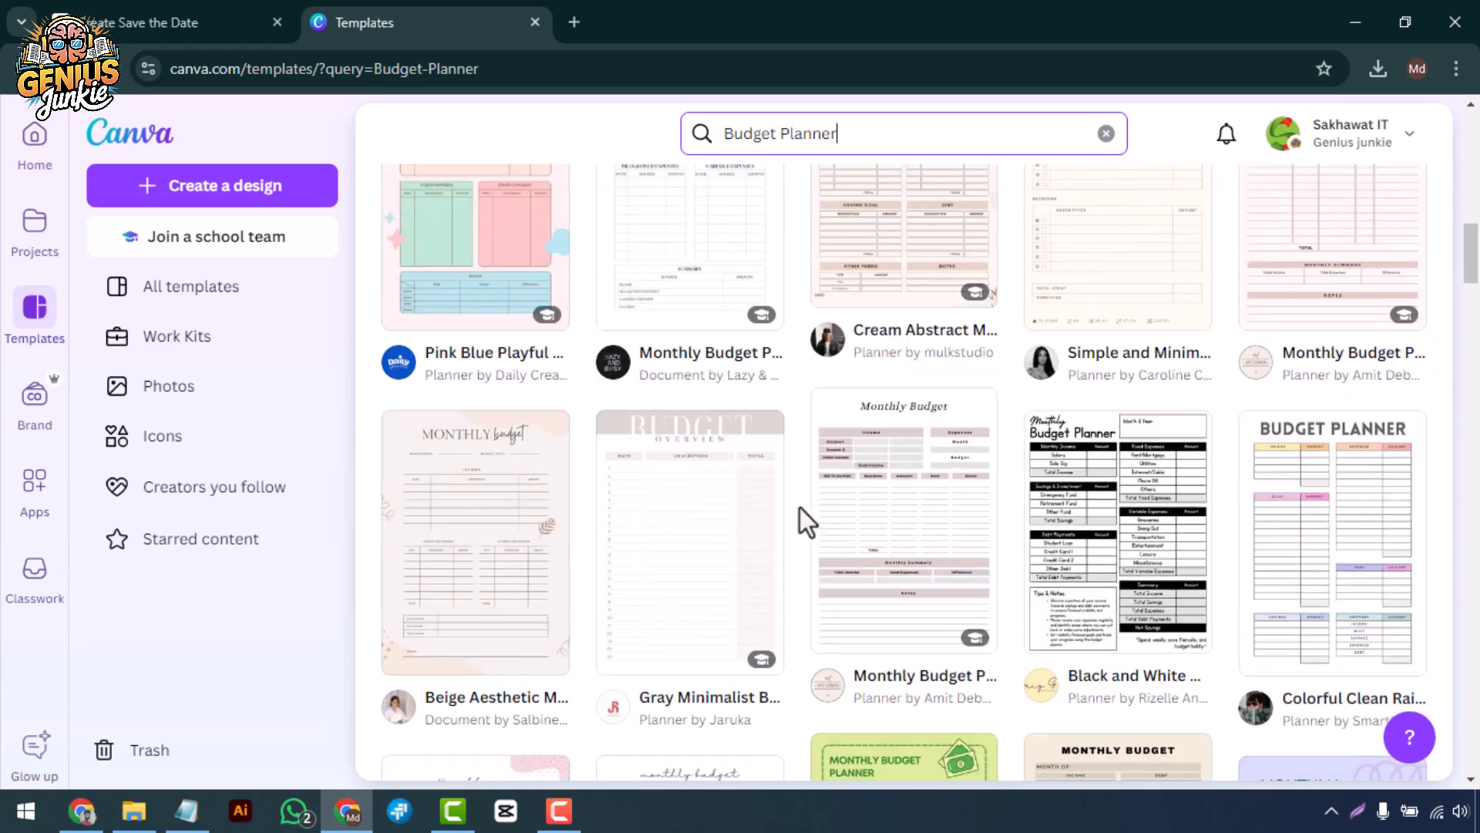
pyautogui.scroll(10, 796, 512)
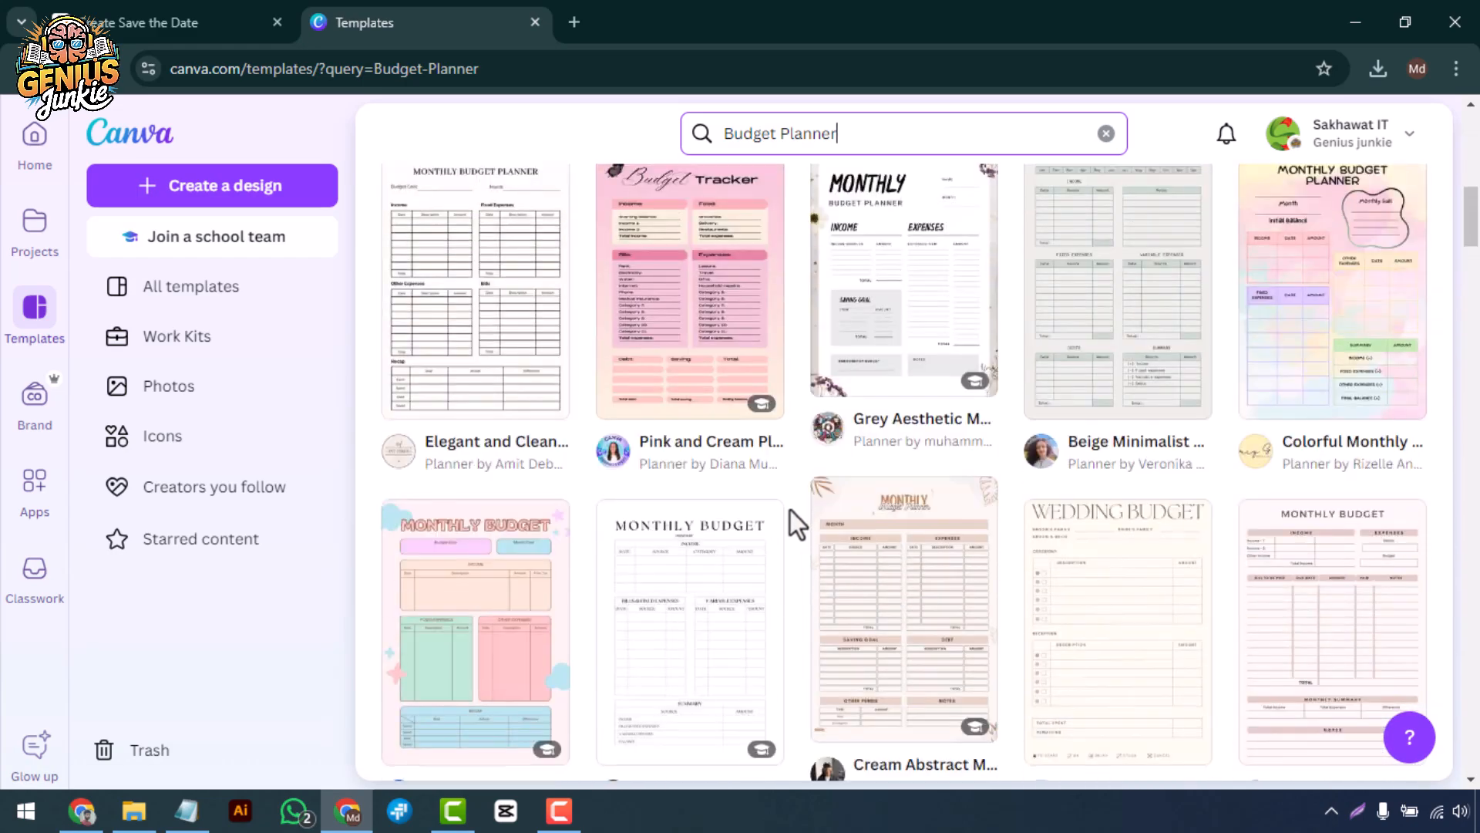
pyautogui.scroll(3, 779, 521)
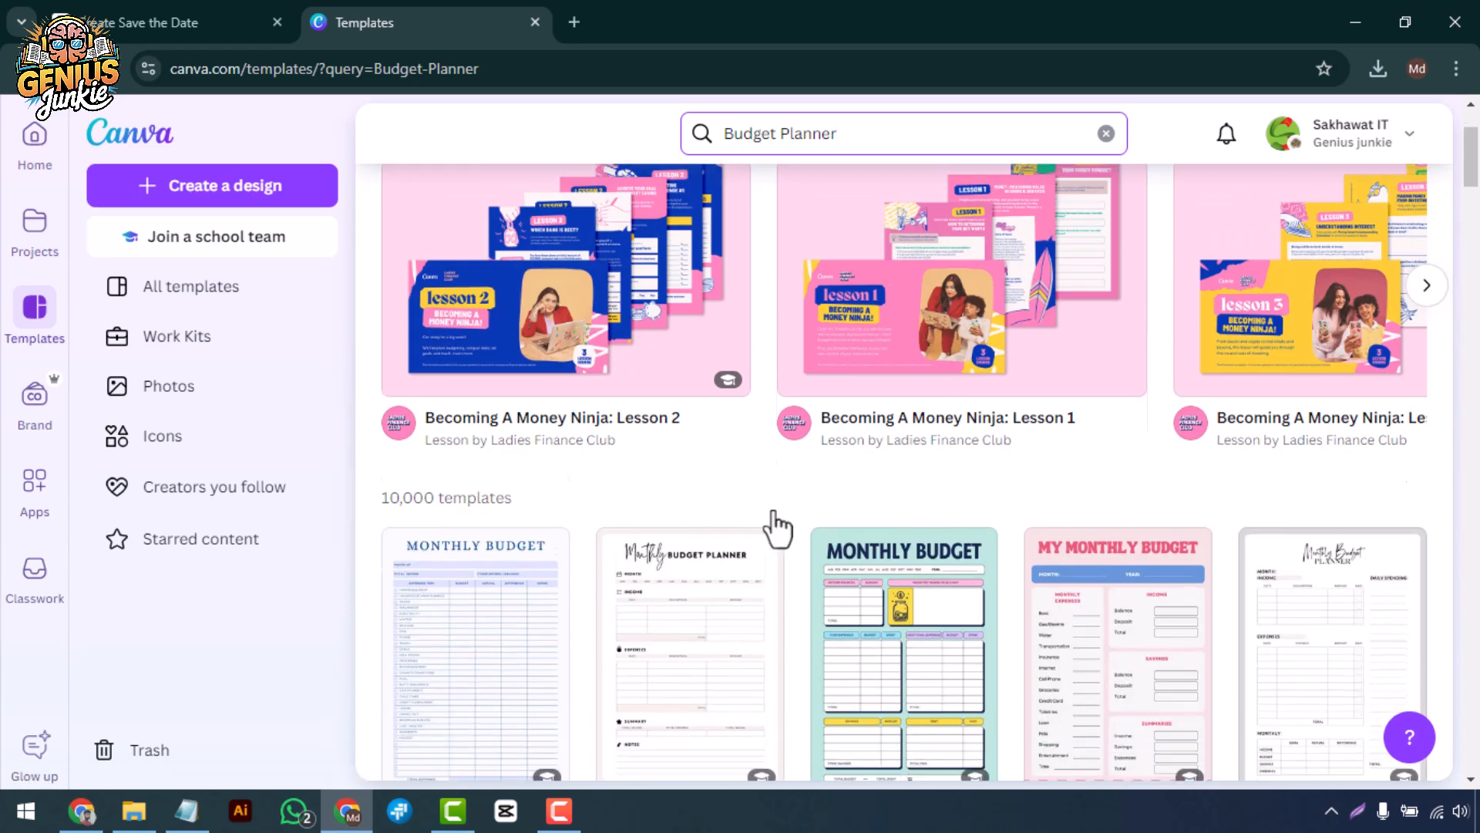
# Start a customizable design from the Pink Blue Bold Monthly Budget Planner template.
pyautogui.scroll(-3, 779, 522)
pyautogui.click(1170, 544)
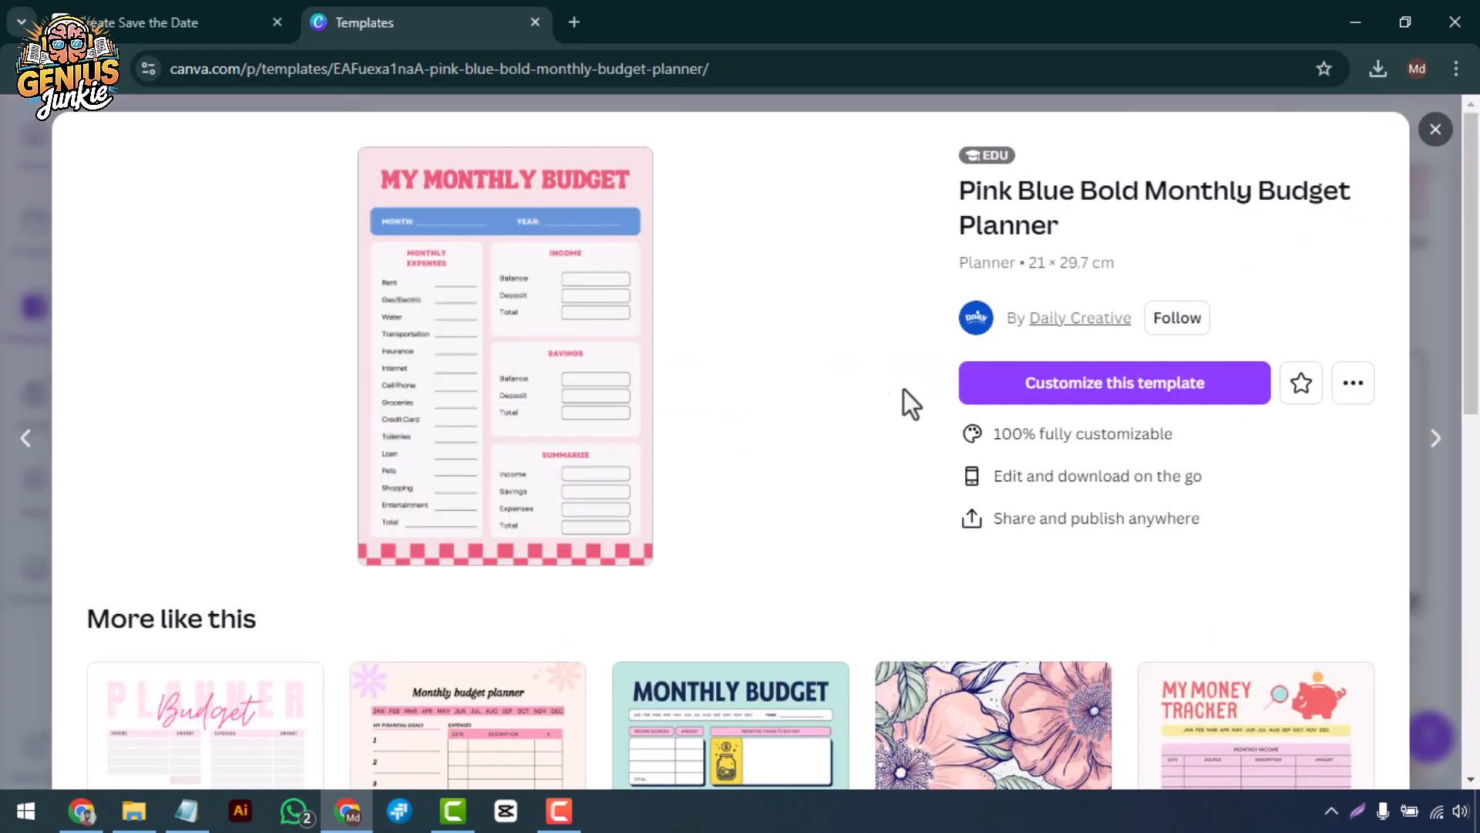
pyautogui.click(1032, 386)
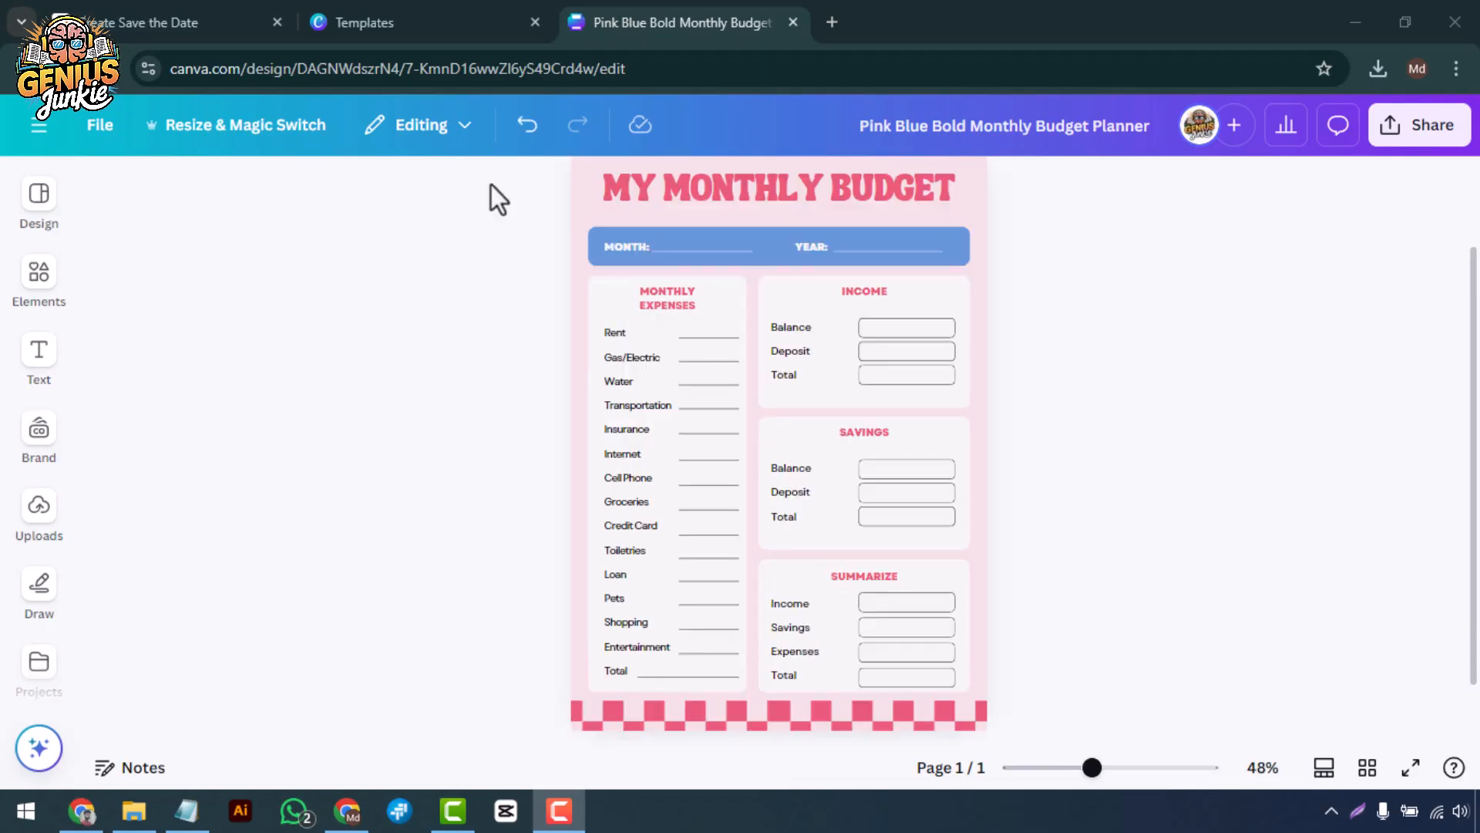
# Give the MY MONTHLY BUDGET title a different font, enlarge it by two size steps and reposition it.
pyautogui.click(764, 197)
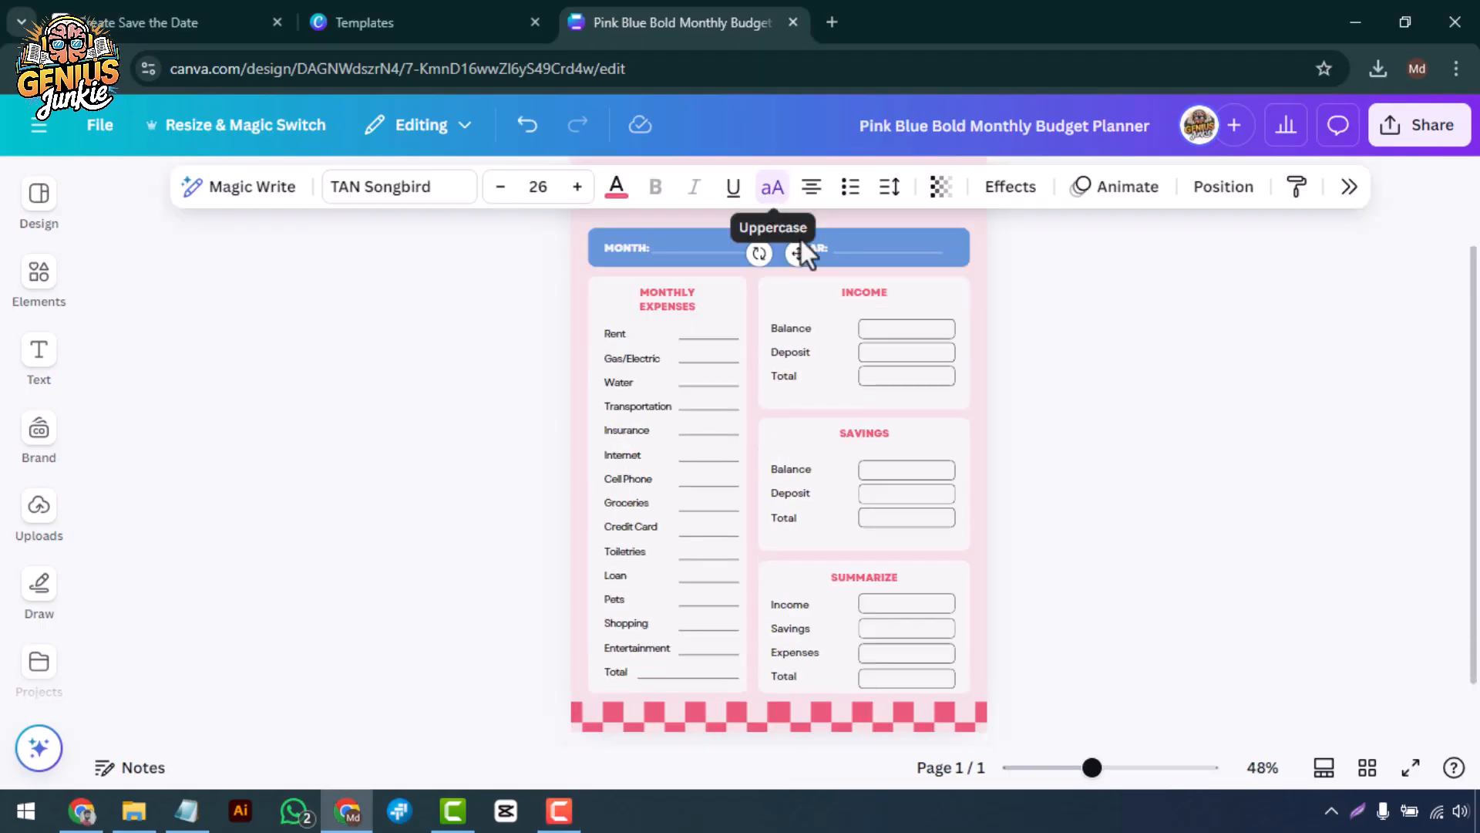
pyautogui.scroll(2, 759, 208)
pyautogui.click(400, 187)
pyautogui.scroll(-6, 1303, 540)
pyautogui.click(1241, 494)
pyautogui.click(577, 187)
pyautogui.click(576, 187)
pyautogui.moveTo(784, 316); pyautogui.dragTo(776, 307)
# Set the MONTHLY EXPENSES, INCOME, SAVINGS and SUMMARIZE headings to the Montserrat font.
pyautogui.click(667, 408)
pyautogui.keyDown('shift'); pyautogui.click(865, 403); pyautogui.keyUp('shift')
pyautogui.keyDown('shift'); pyautogui.click(864, 542); pyautogui.keyUp('shift')
pyautogui.keyDown('shift'); pyautogui.click(865, 686); pyautogui.keyUp('shift')
pyautogui.click(399, 186)
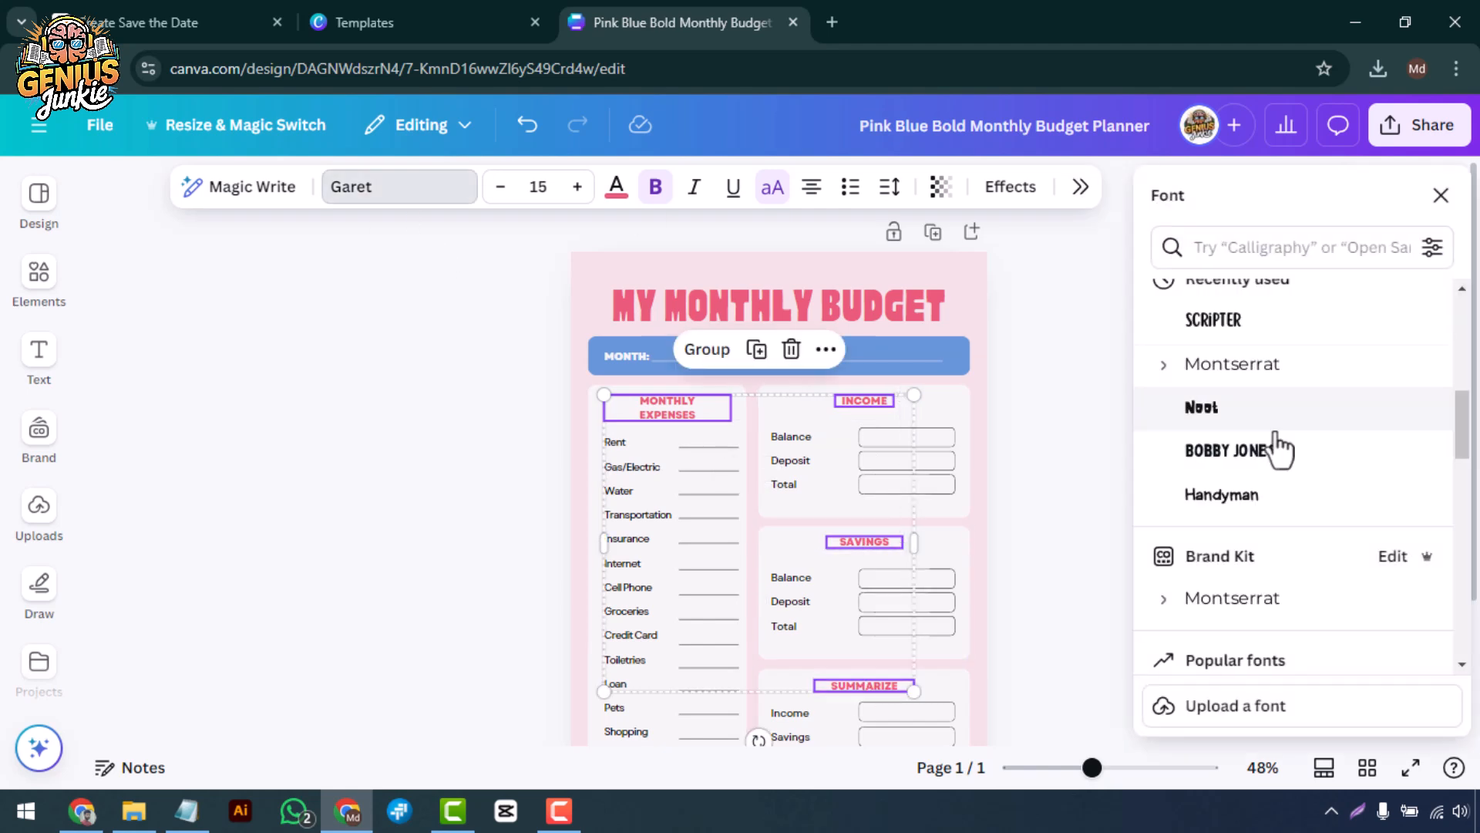
pyautogui.scroll(-1, 1297, 377)
pyautogui.click(1163, 519)
# Change the font of the MONTH and YEAR labels in the blue bar.
pyautogui.scroll(-4, 1247, 569)
pyautogui.click(1262, 515)
pyautogui.click(1050, 476)
pyautogui.scroll(-2, 1060, 455)
pyautogui.click(628, 248)
pyautogui.keyDown('shift'); pyautogui.click(812, 248); pyautogui.keyUp('shift')
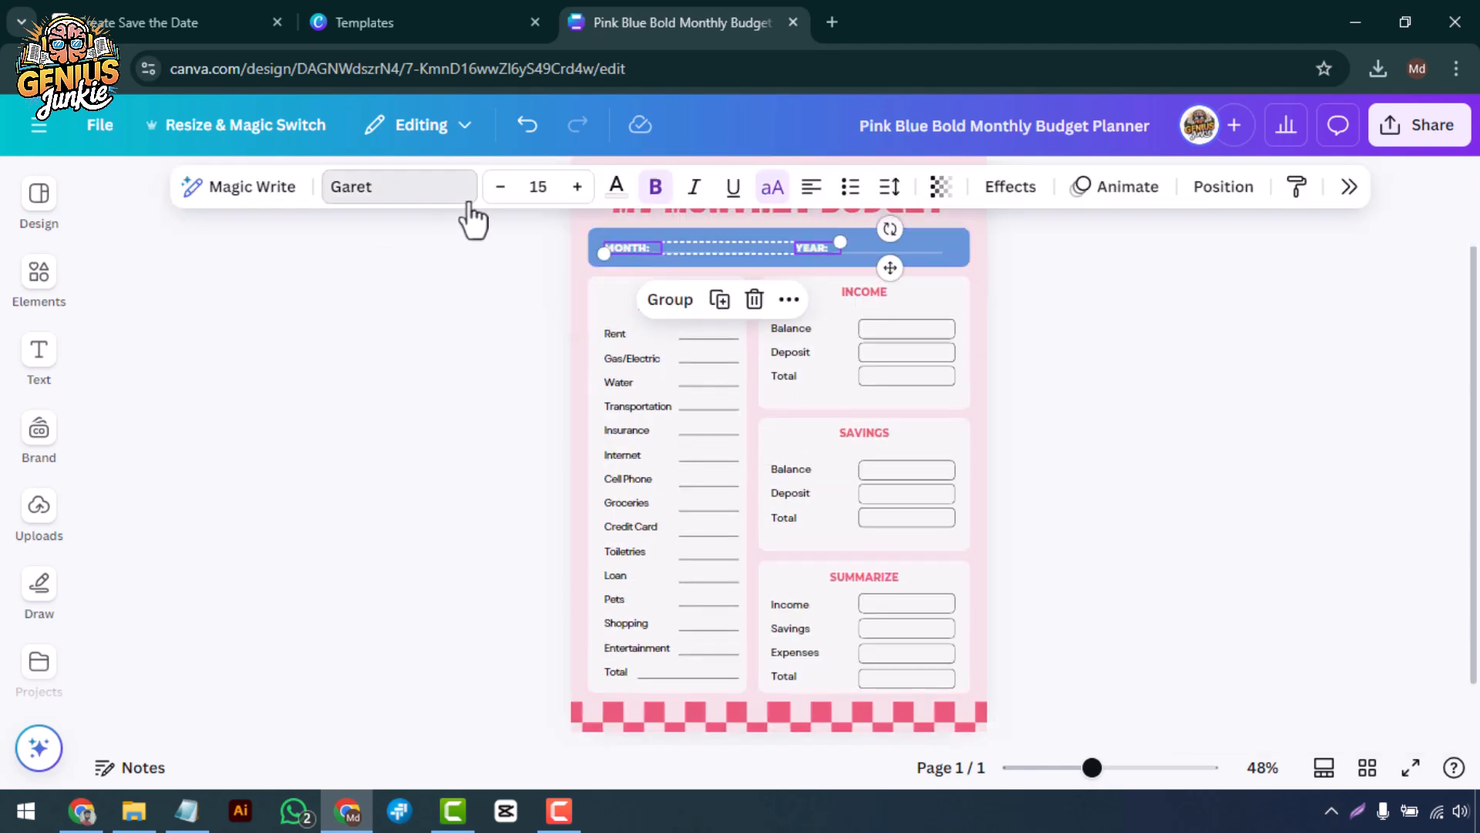
pyautogui.click(417, 194)
pyautogui.scroll(-6, 1249, 555)
pyautogui.scroll(4, 1242, 586)
pyautogui.click(1061, 486)
# Adjust the font style of the four section headings together.
pyautogui.click(679, 304)
pyautogui.keyDown('shift'); pyautogui.click(864, 292); pyautogui.keyUp('shift')
pyautogui.keyDown('shift'); pyautogui.click(864, 433); pyautogui.keyUp('shift')
pyautogui.keyDown('shift'); pyautogui.click(864, 577); pyautogui.keyUp('shift')
pyautogui.click(441, 198)
pyautogui.click(1050, 455)
pyautogui.click(764, 212)
pyautogui.keyDown('shift'); pyautogui.click(693, 299); pyautogui.keyUp('shift')
pyautogui.keyDown('shift'); pyautogui.click(865, 292); pyautogui.keyUp('shift')
pyautogui.keyDown('shift'); pyautogui.click(864, 433); pyautogui.keyUp('shift')
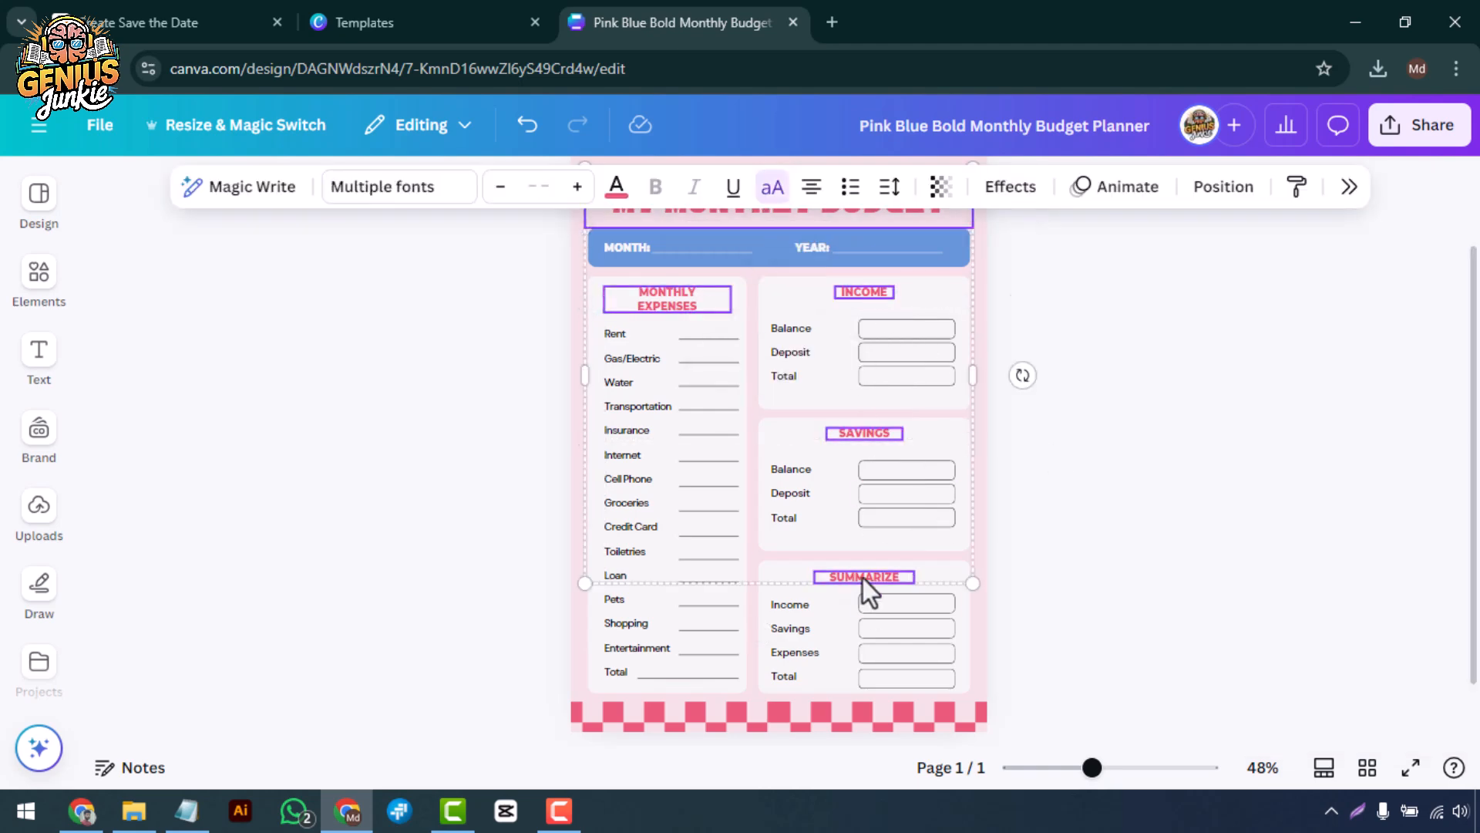
pyautogui.keyDown('shift'); pyautogui.click(864, 579); pyautogui.keyUp('shift')
pyautogui.scroll(2, 1079, 572)
pyautogui.click(1118, 571)
pyautogui.hotkey('ctrl', 'z')
# Recolor the main title and the four section headings with the dark teal from the Brand Kit colors.
pyautogui.click(763, 308)
pyautogui.keyDown('shift'); pyautogui.click(678, 407); pyautogui.keyUp('shift')
pyautogui.keyDown('shift'); pyautogui.click(871, 543); pyautogui.keyUp('shift')
pyautogui.keyDown('shift'); pyautogui.click(865, 685); pyautogui.keyUp('shift')
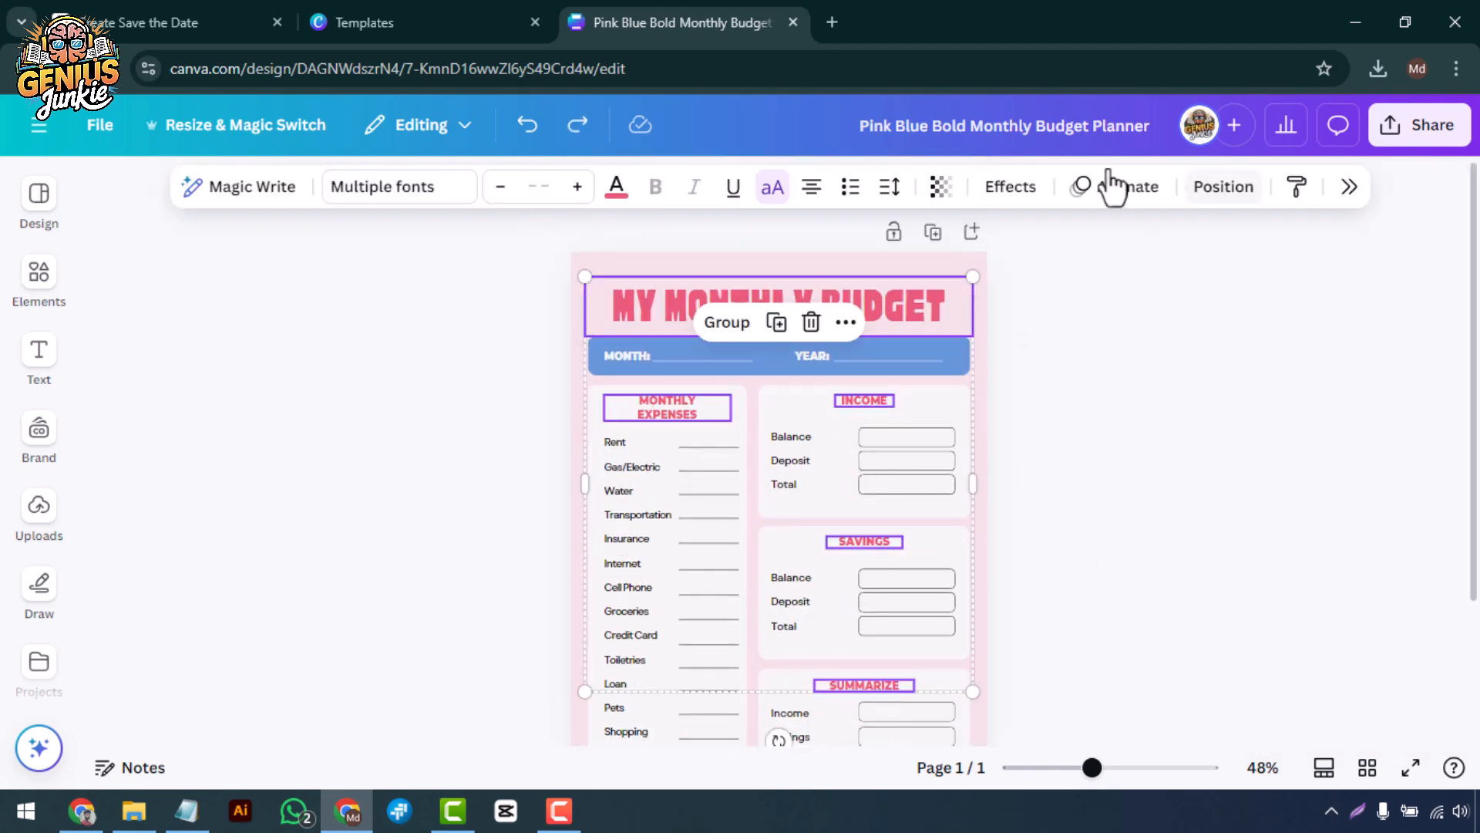
pyautogui.click(617, 187)
pyautogui.click(1262, 541)
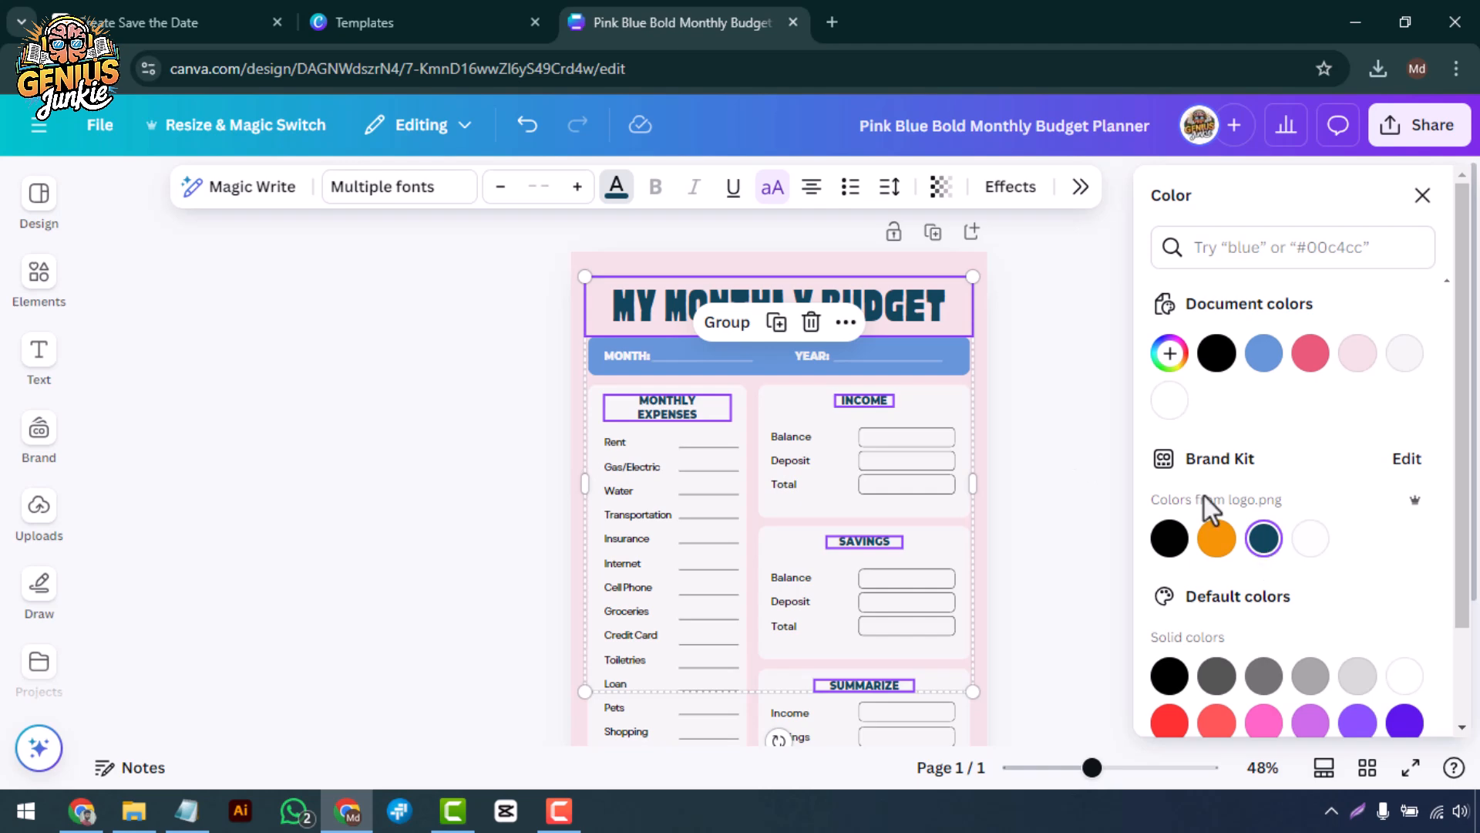
pyautogui.click(1110, 385)
# Delete both red-and-white checkered strips along the lower edge of the planner page.
pyautogui.scroll(-1, 1091, 393)
pyautogui.scroll(1, 1078, 443)
pyautogui.click(864, 706)
pyautogui.keyDown('shift'); pyautogui.click(724, 706); pyautogui.keyUp('shift')
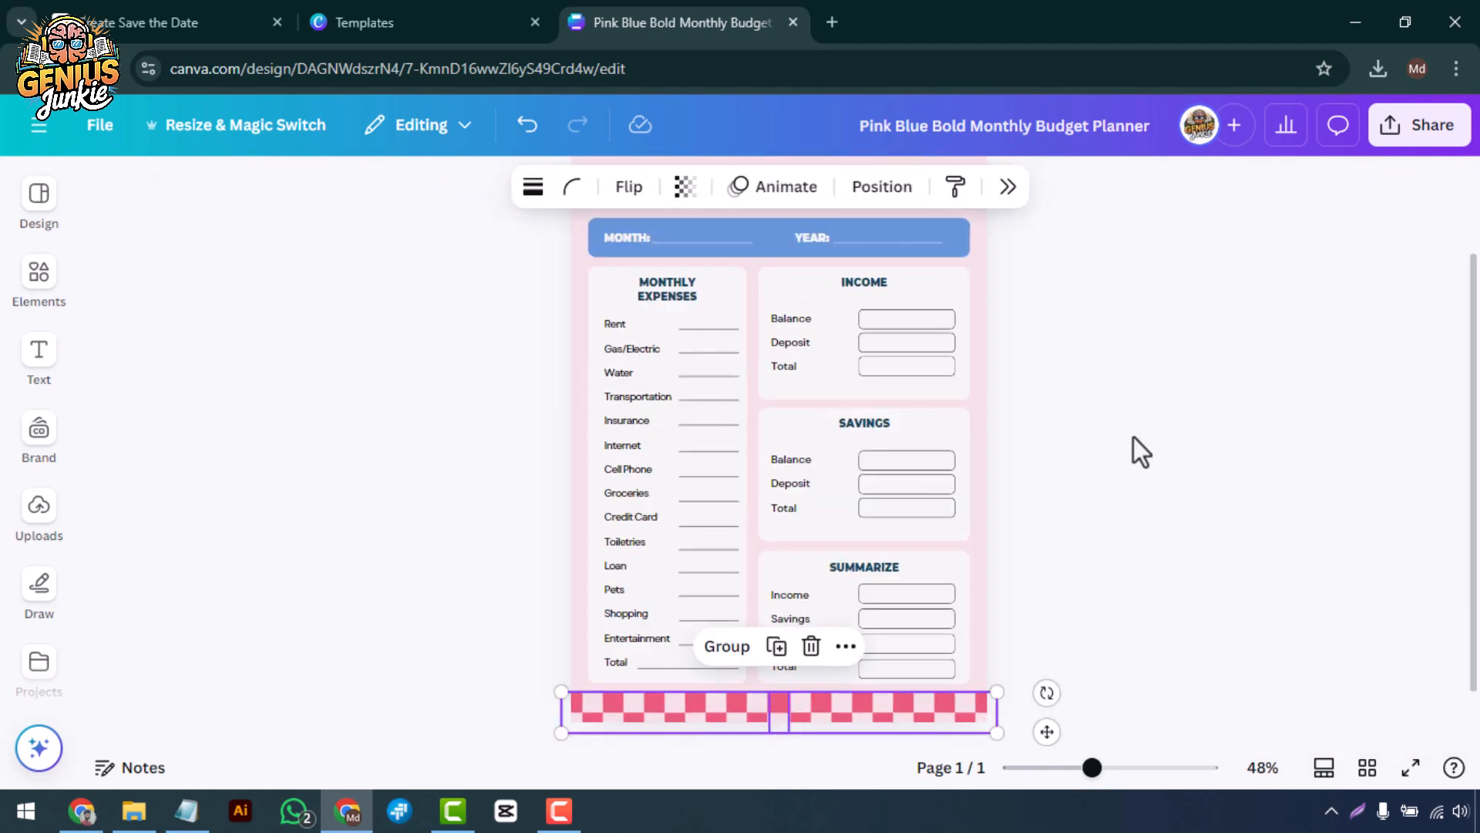
pyautogui.press('Delete')
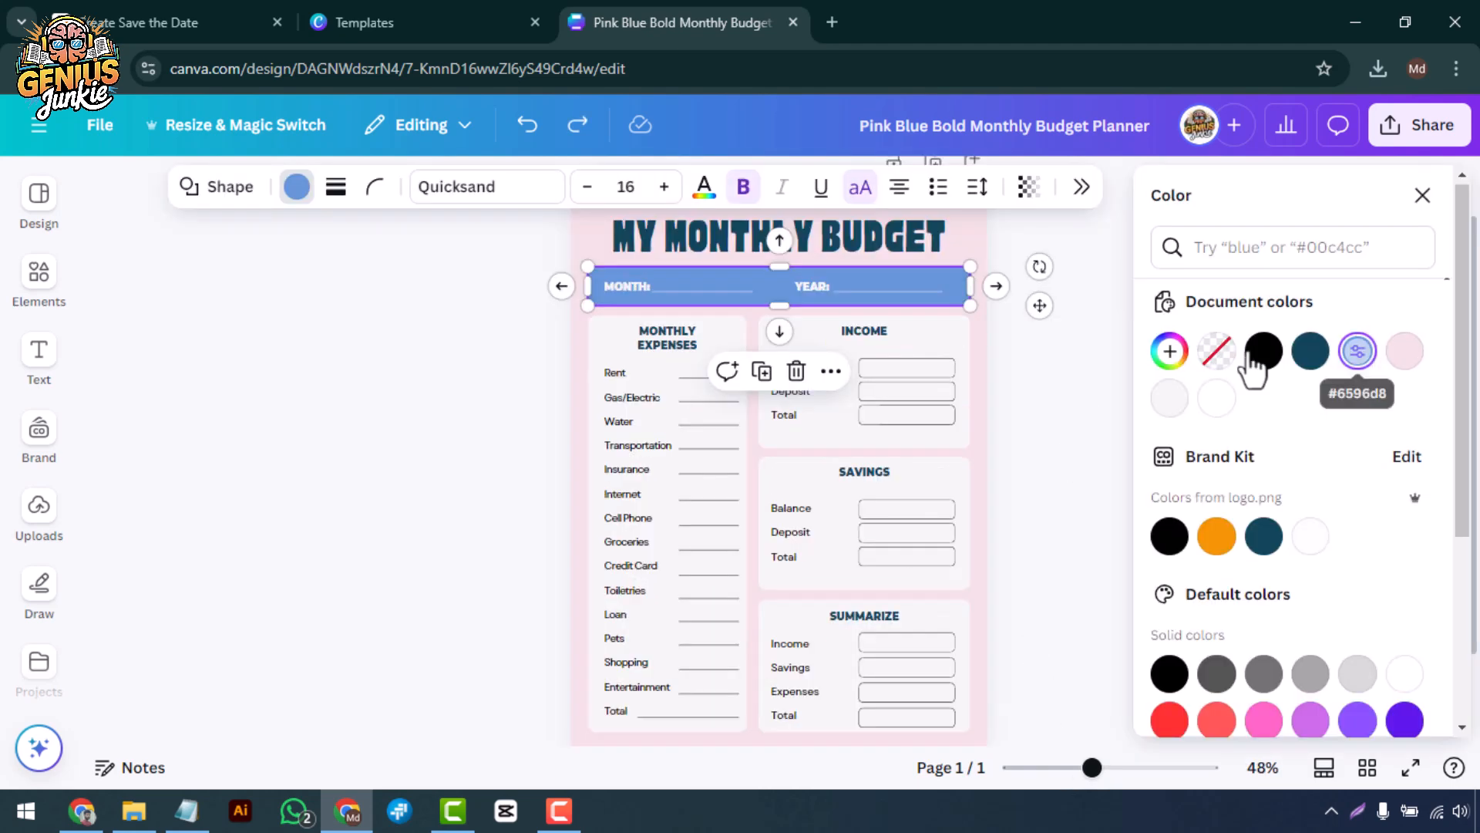
# Recolor the bar behind the MONTH and YEAR labels to a darker blue.
pyautogui.click(1359, 357)
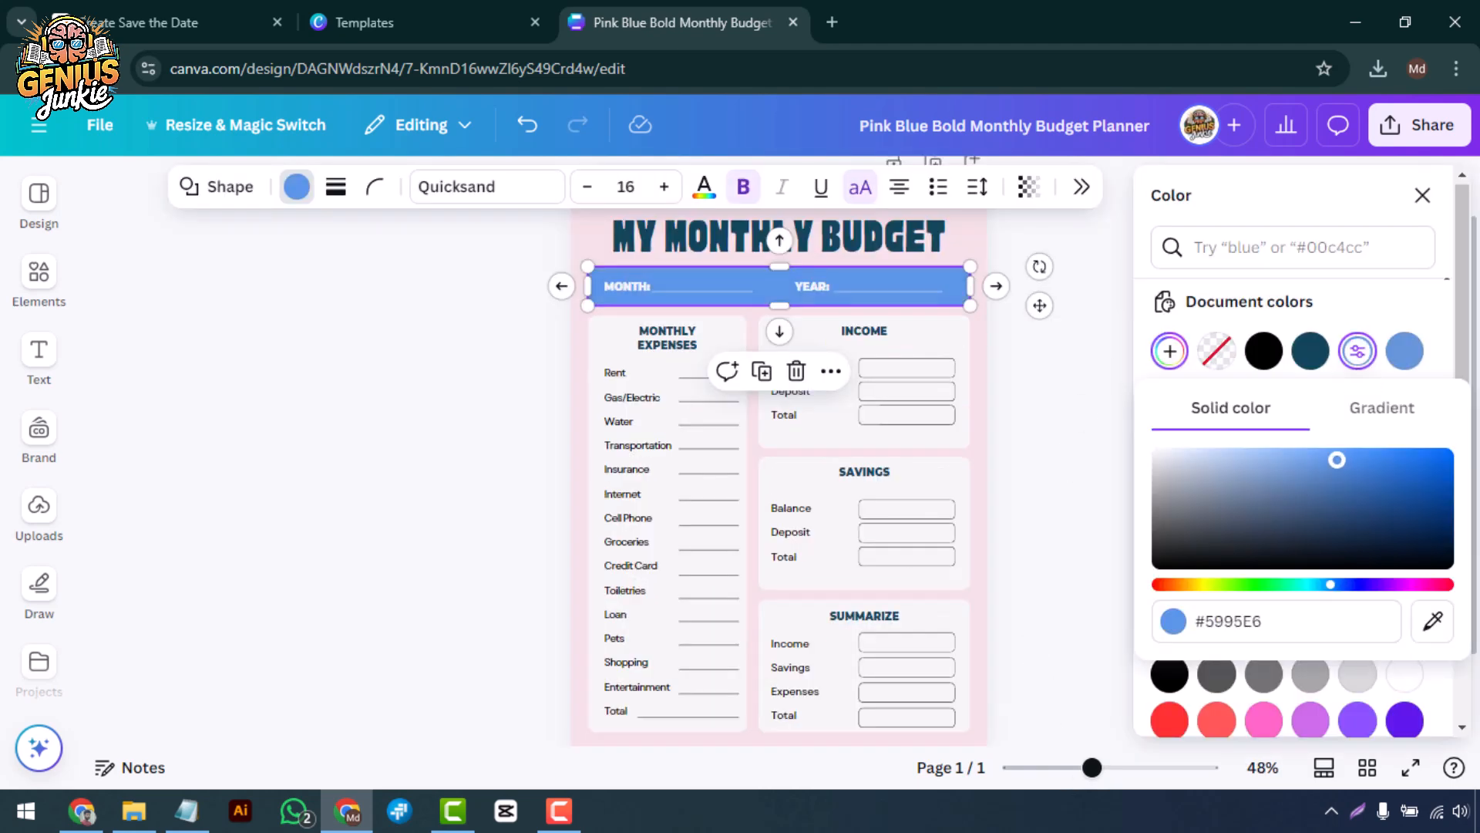
pyautogui.moveTo(1337, 460); pyautogui.dragTo(1349, 486)
pyautogui.click(1097, 397)
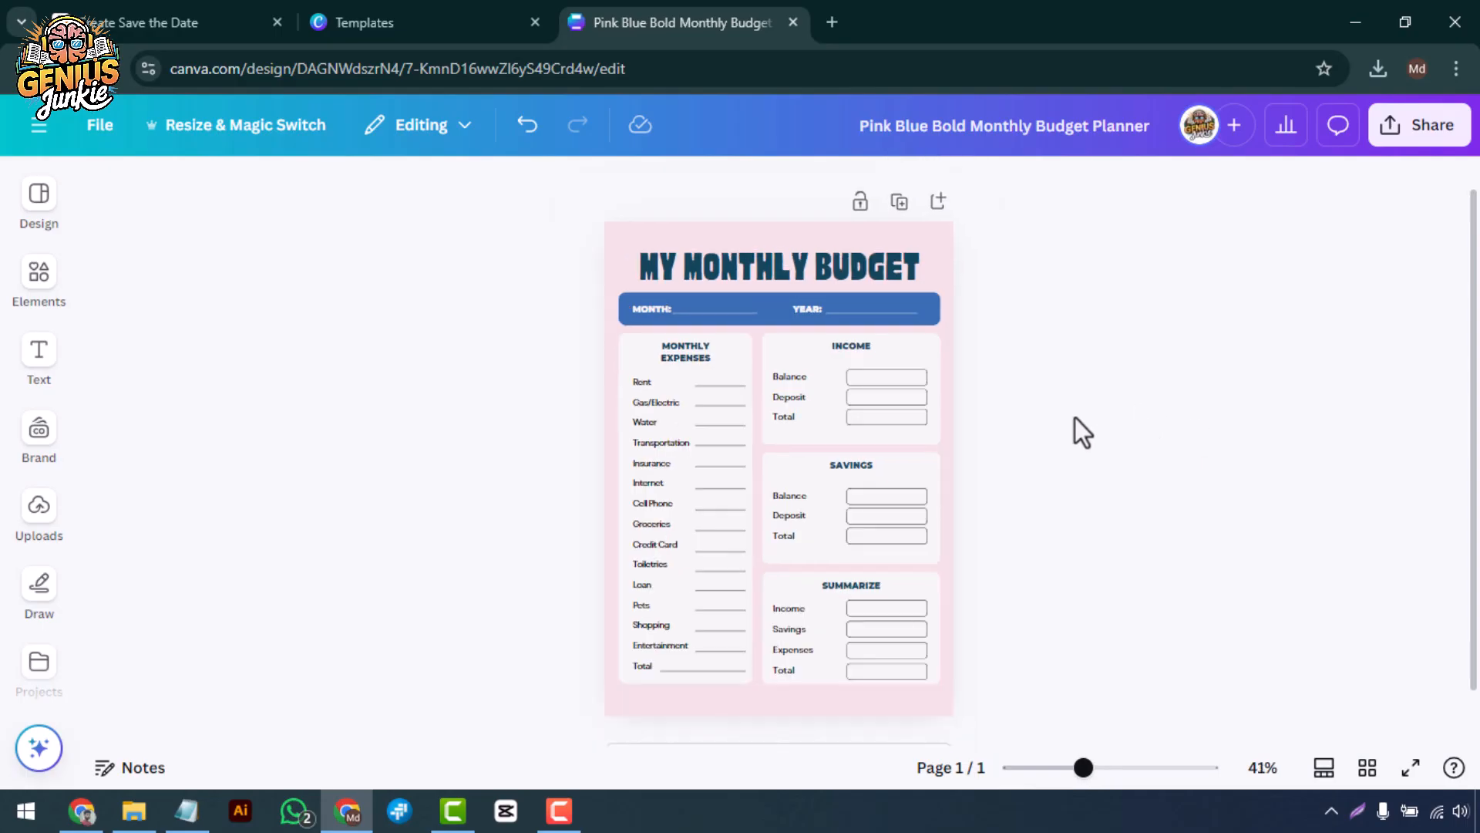
# Search the graphics for "income icon" and place the gold coin stacks on the Income section.
pyautogui.scroll(2, 1015, 435)
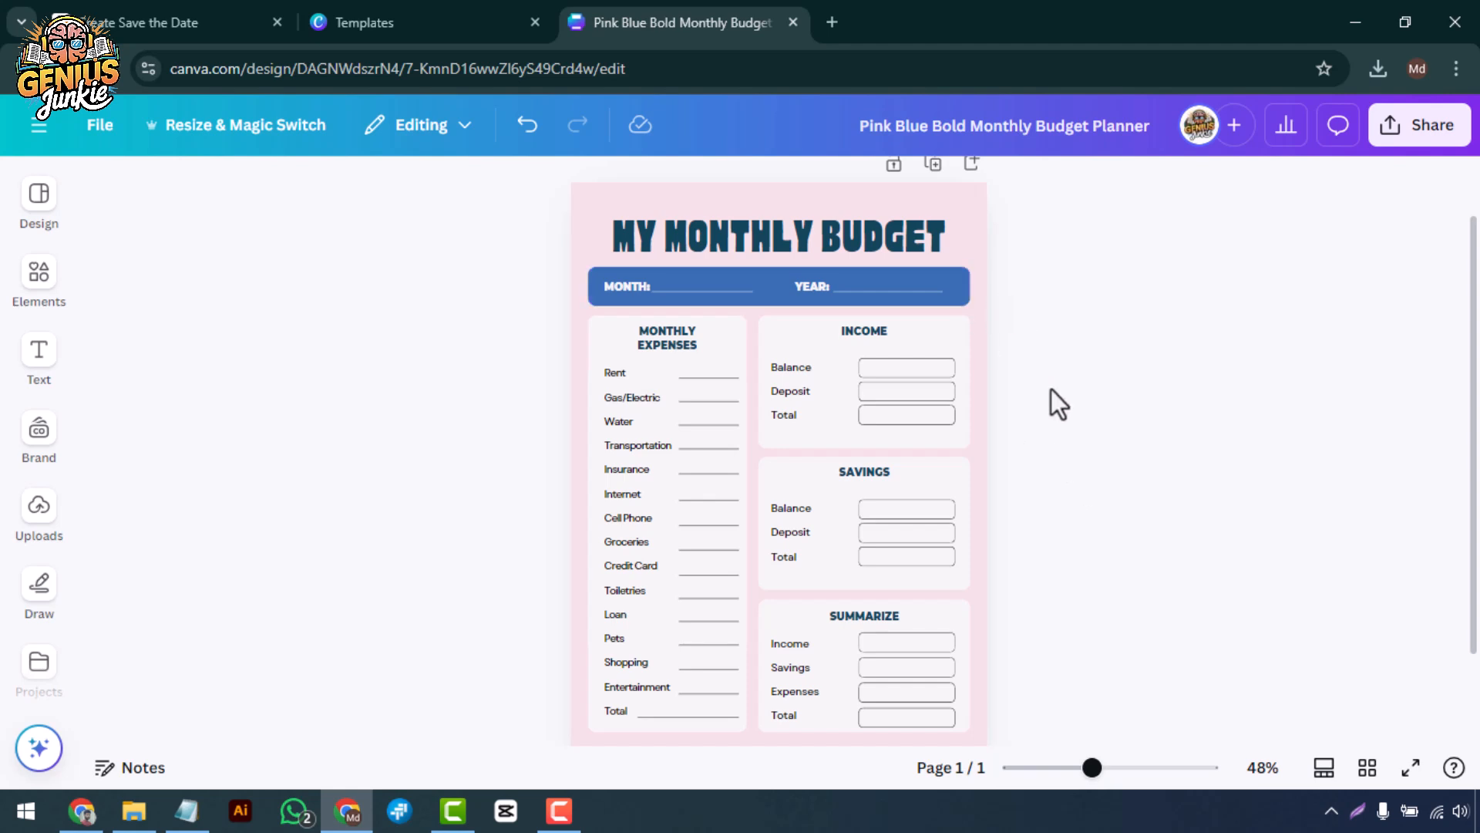
pyautogui.click(40, 285)
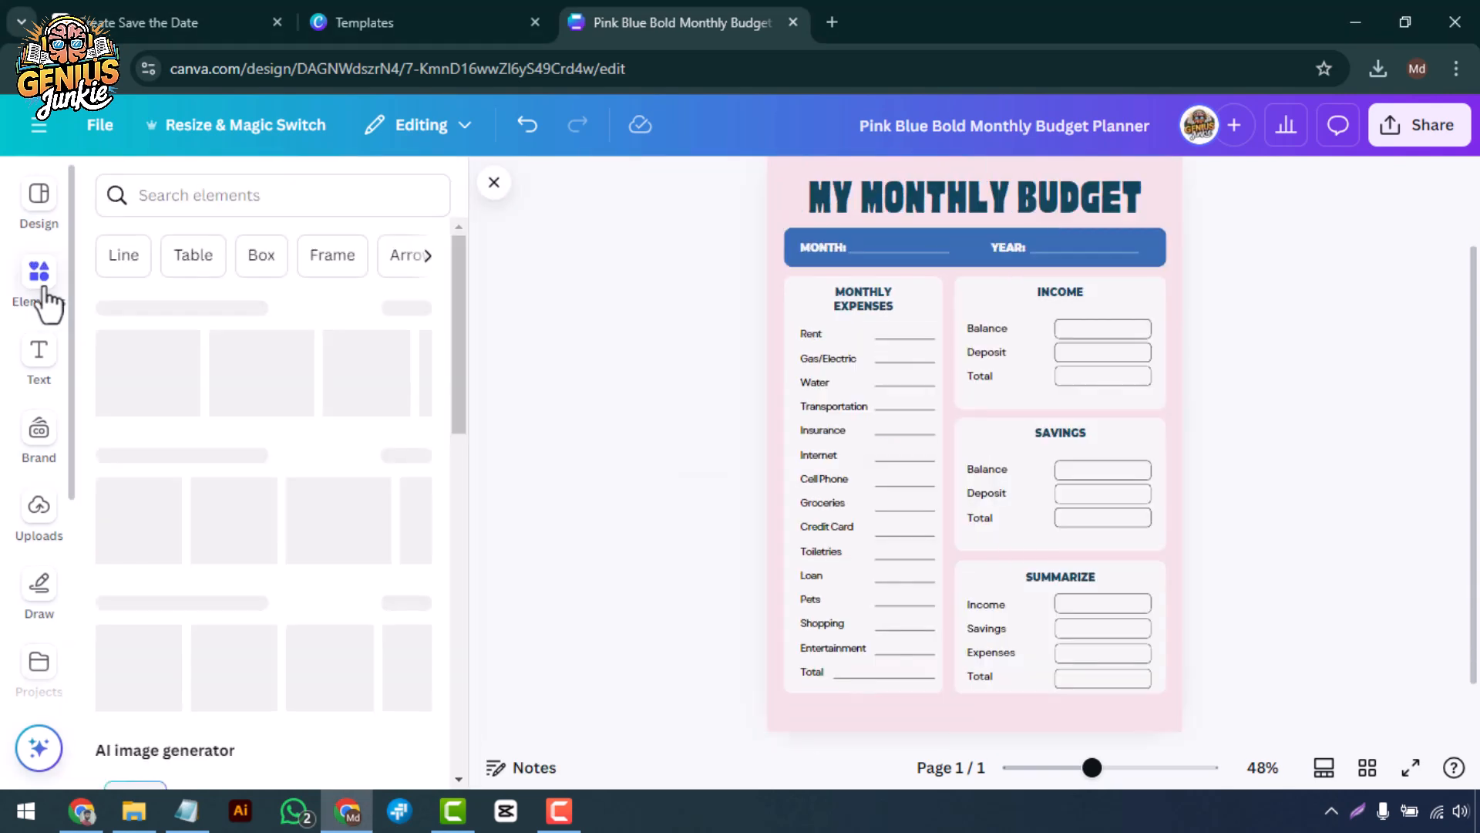
pyautogui.click(403, 467)
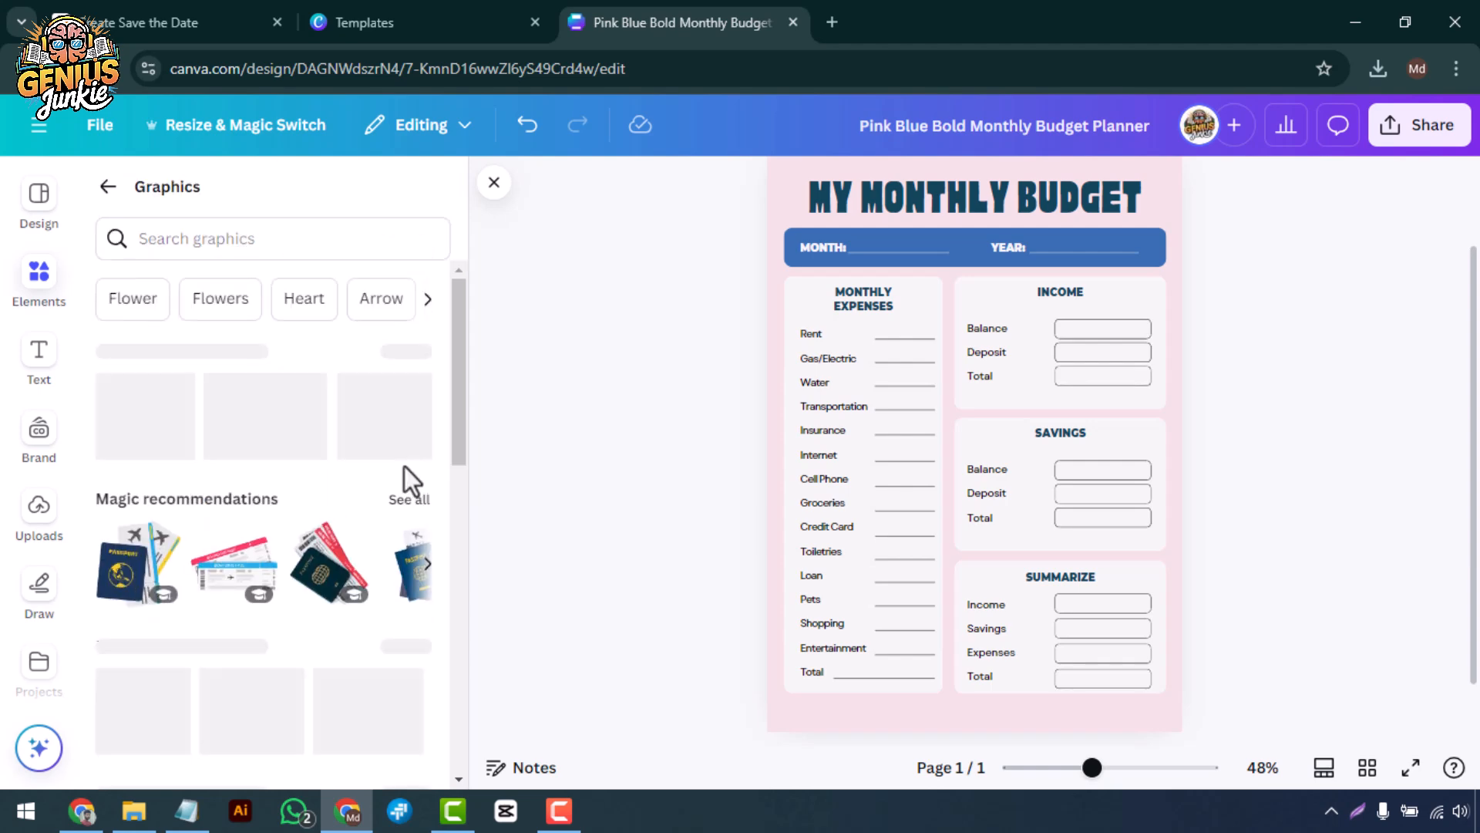
pyautogui.click(218, 240)
pyautogui.write('income icon')
pyautogui.press('Return')
pyautogui.scroll(-3, 224, 408)
pyautogui.scroll(-5, 224, 409)
pyautogui.moveTo(370, 368); pyautogui.dragTo(1002, 330)
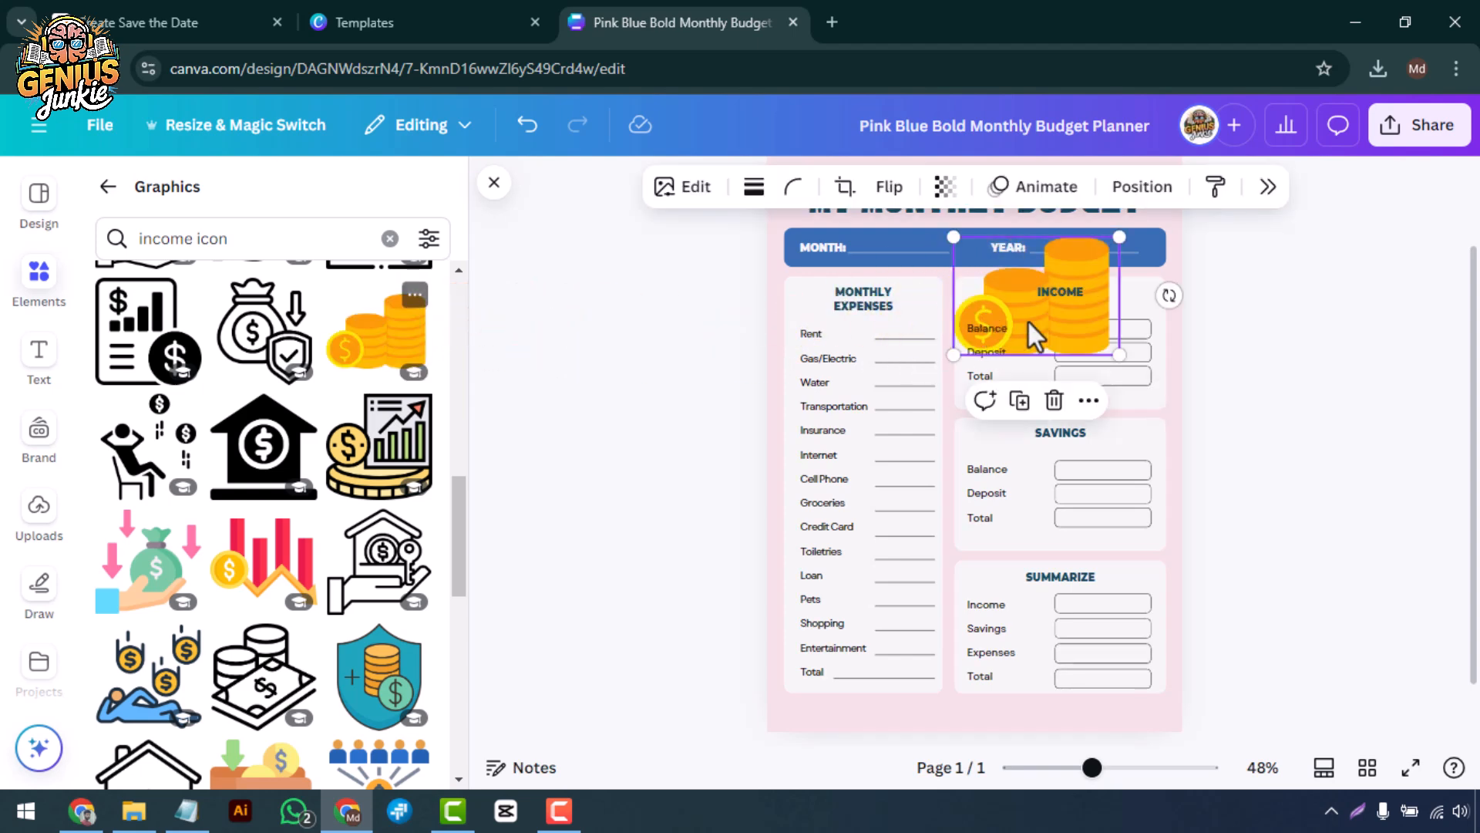
# Shrink the coin graphic to icon size and position it just left of the INCOME heading.
pyautogui.moveTo(1119, 355); pyautogui.dragTo(977, 290)
pyautogui.scroll(3, 1010, 293)
pyautogui.moveTo(985, 257); pyautogui.dragTo(1006, 294)
pyautogui.scroll(-3, 1005, 294)
pyautogui.click(617, 416)
# Search the graphics for "expenses", add an expenses illustration and shrink it to icon size for the MONTHLY EXPENSES section.
pyautogui.scroll(-3, 347, 517)
pyautogui.click(390, 239)
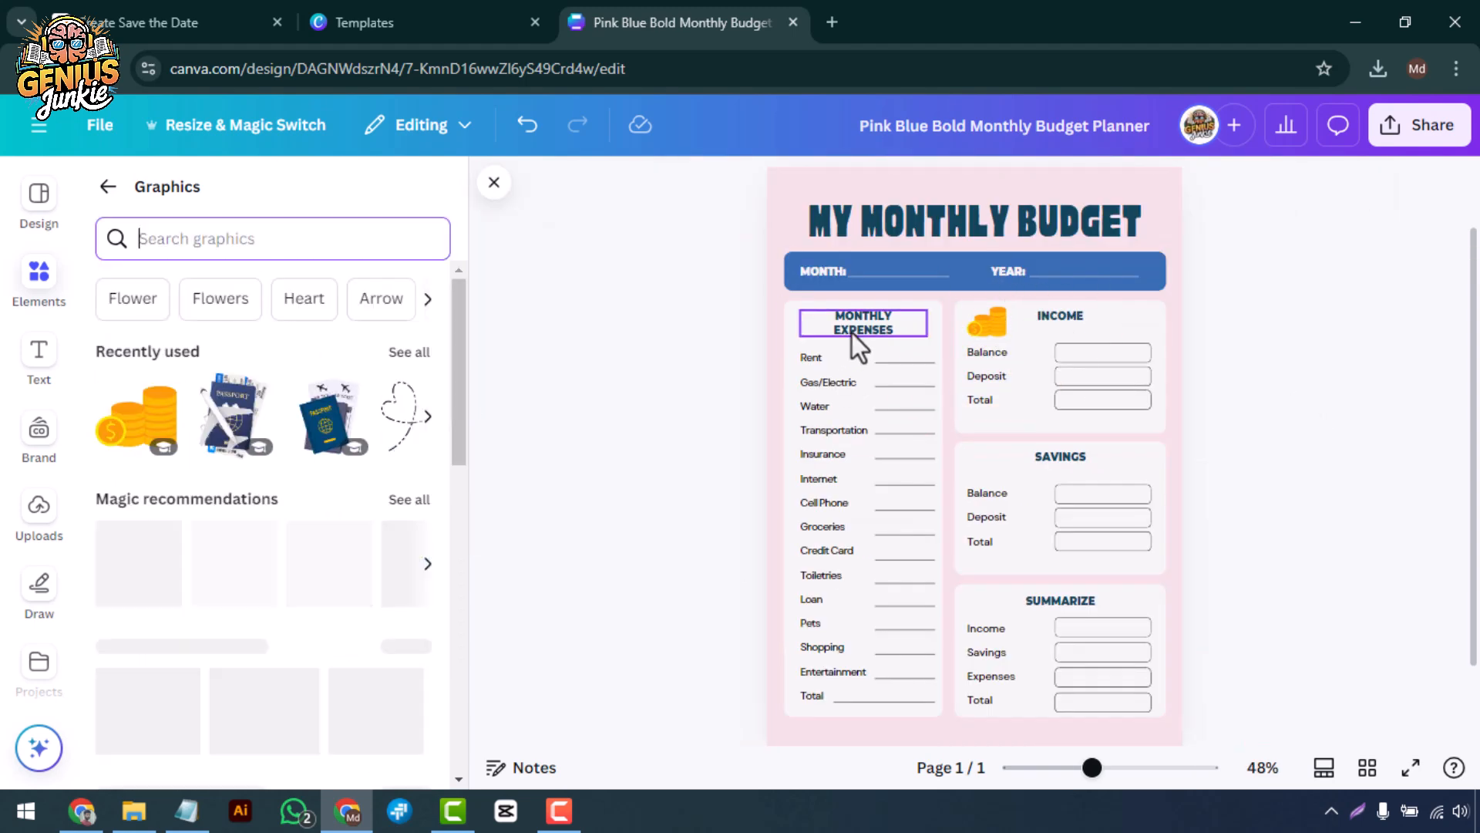
pyautogui.click(852, 333)
pyautogui.click(264, 241)
pyautogui.write('expenses')
pyautogui.press('Return')
# Search the graphics for "savings" and place a savings illustration on the Savings section.
pyautogui.scroll(-3, 297, 586)
pyautogui.moveTo(150, 531); pyautogui.dragTo(971, 423)
pyautogui.moveTo(1136, 531); pyautogui.dragTo(848, 337)
# Arrange the expenses icon and the MONTHLY EXPENSES heading side by side above the expense list.
pyautogui.scroll(5, 840, 324)
pyautogui.moveTo(630, 344); pyautogui.dragTo(602, 344)
pyautogui.moveTo(717, 345); pyautogui.dragTo(735, 345)
pyautogui.click(570, 345)
pyautogui.moveTo(646, 373); pyautogui.dragTo(731, 362)
pyautogui.moveTo(602, 344); pyautogui.dragTo(645, 344)
pyautogui.moveTo(905, 344); pyautogui.dragTo(879, 344)
pyautogui.scroll(-3, 853, 386)
pyautogui.doubleClick(1095, 438)
pyautogui.hotkey('ctrl', 'c')
pyautogui.tripleClick(326, 239)
pyautogui.hotkey('ctrl', 'v')
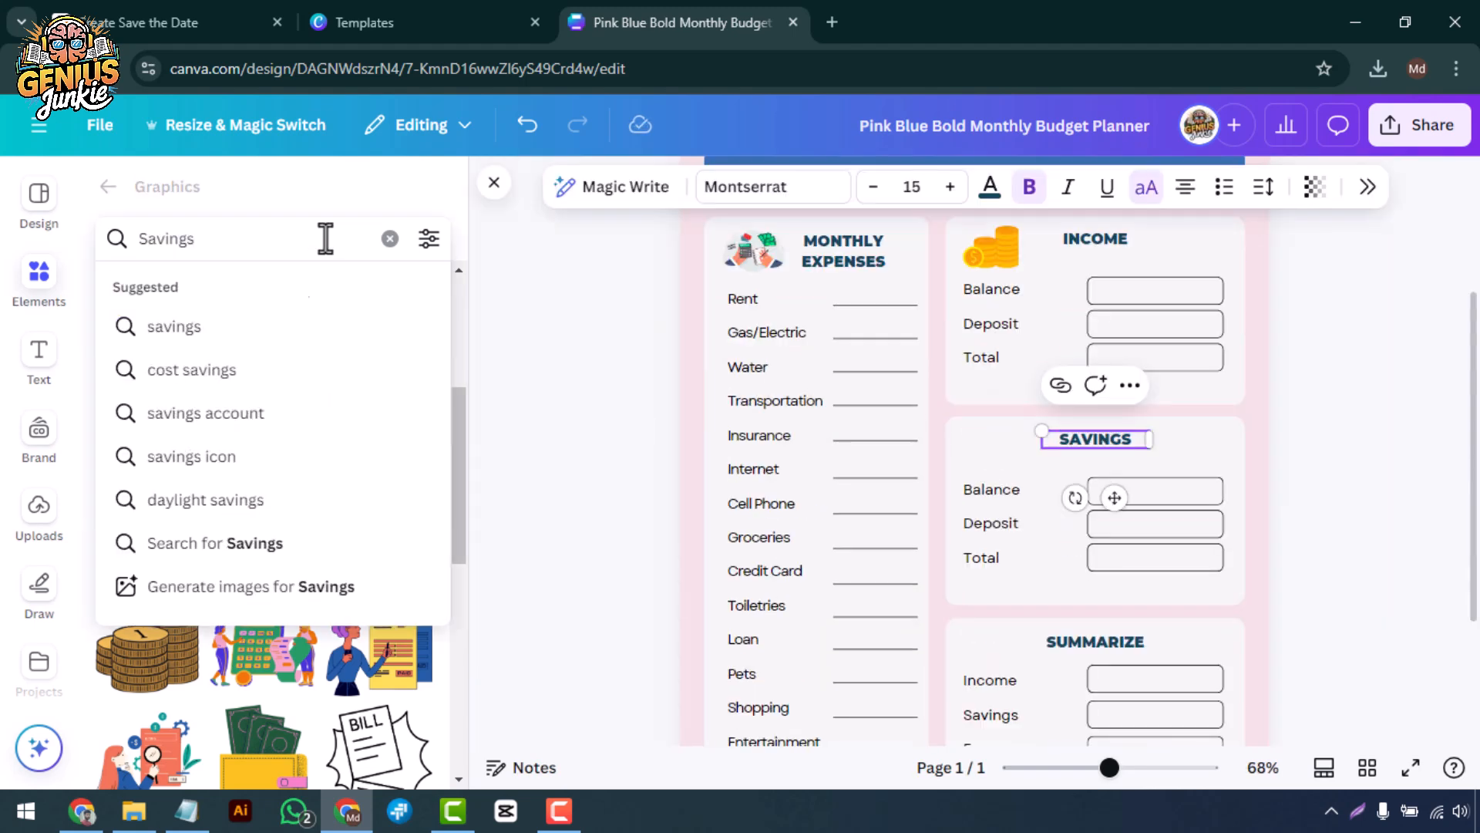
pyautogui.click(175, 327)
# Shrink the savings graphic to icon size and position it just left of the SAVINGS heading.
pyautogui.scroll(-3, 339, 478)
pyautogui.scroll(3, 339, 478)
pyautogui.moveTo(366, 390); pyautogui.dragTo(1099, 585)
pyautogui.scroll(-3, 1098, 585)
pyautogui.moveTo(1408, 634); pyautogui.dragTo(971, 241)
pyautogui.scroll(5, 984, 429)
pyautogui.moveTo(1014, 484); pyautogui.dragTo(1013, 483)
pyautogui.moveTo(1042, 504); pyautogui.dragTo(1074, 532)
pyautogui.moveTo(1060, 502); pyautogui.dragTo(1041, 492)
# Search the graphics for "summarize" and place the light blue notepad on the Summarize section.
pyautogui.scroll(-4, 1041, 501)
pyautogui.click(1311, 532)
pyautogui.scroll(-2, 1264, 524)
pyautogui.doubleClick(1072, 532)
pyautogui.hotkey('ctrl', 'c')
pyautogui.tripleClick(231, 239)
pyautogui.hotkey('ctrl', 'v')
pyautogui.click(254, 323)
# Shrink the notepad graphic to icon size and position it just left of the SUMMARIZE heading.
pyautogui.scroll(-5, 347, 540)
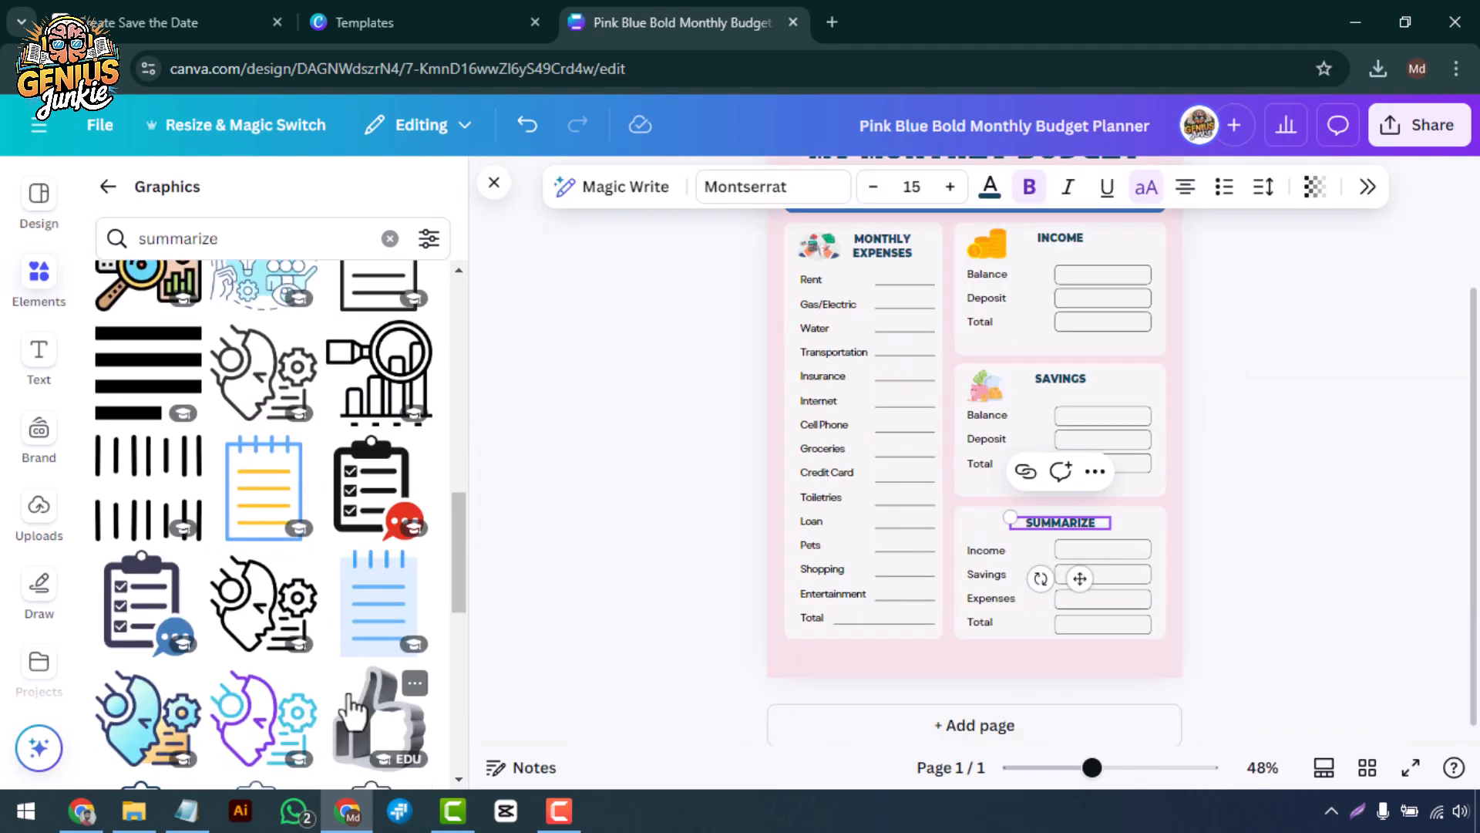
pyautogui.moveTo(377, 609); pyautogui.dragTo(1008, 588)
pyautogui.moveTo(1090, 700); pyautogui.dragTo(961, 521)
pyautogui.moveTo(943, 497); pyautogui.dragTo(996, 524)
pyautogui.scroll(3, 994, 535)
# Browse the recommended photos and add the pink-and-white watercolor image to the page.
pyautogui.scroll(-4, 996, 524)
pyautogui.click(694, 532)
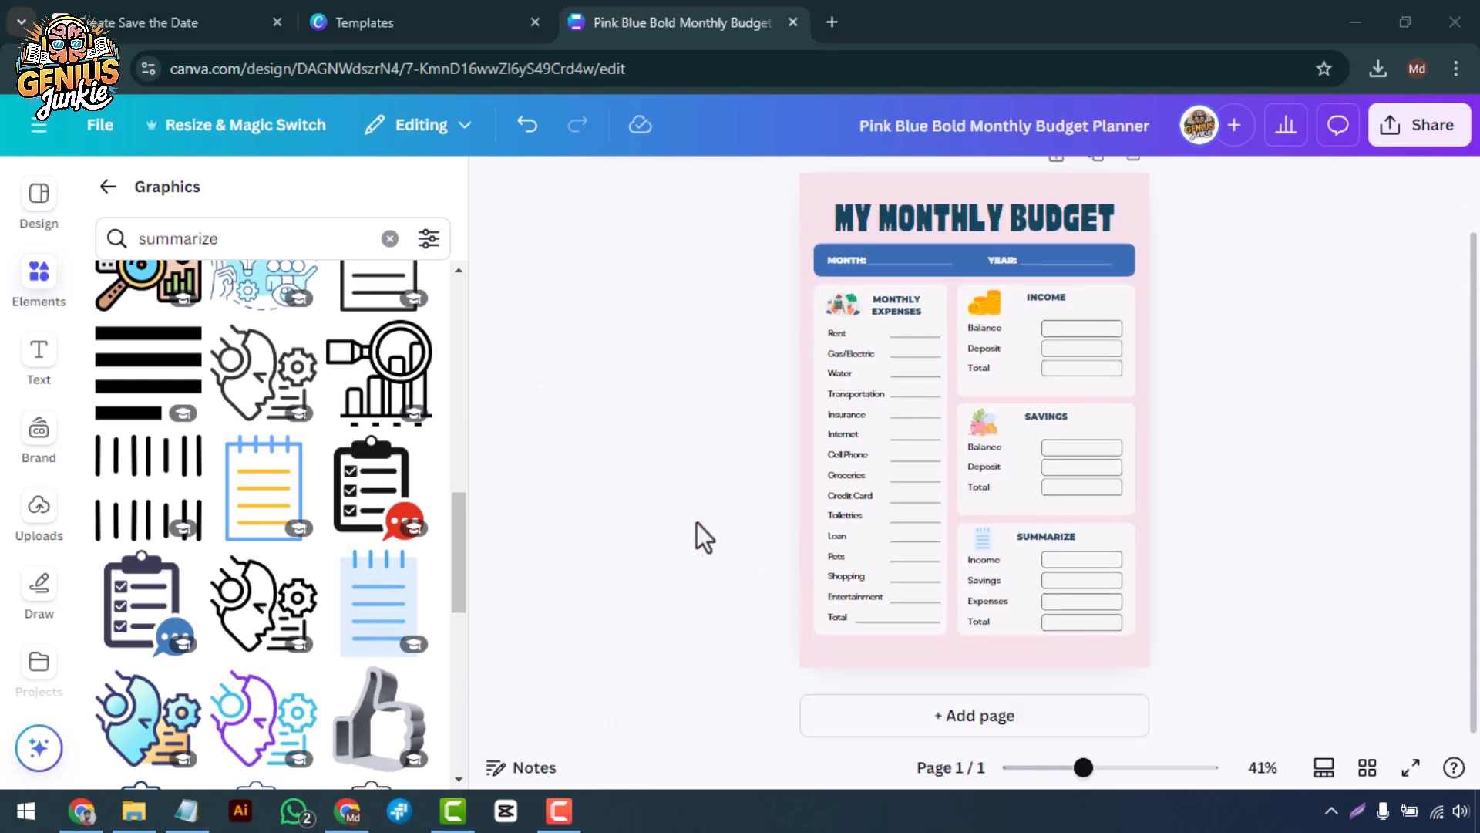
pyautogui.click(107, 187)
pyautogui.scroll(-5, 281, 501)
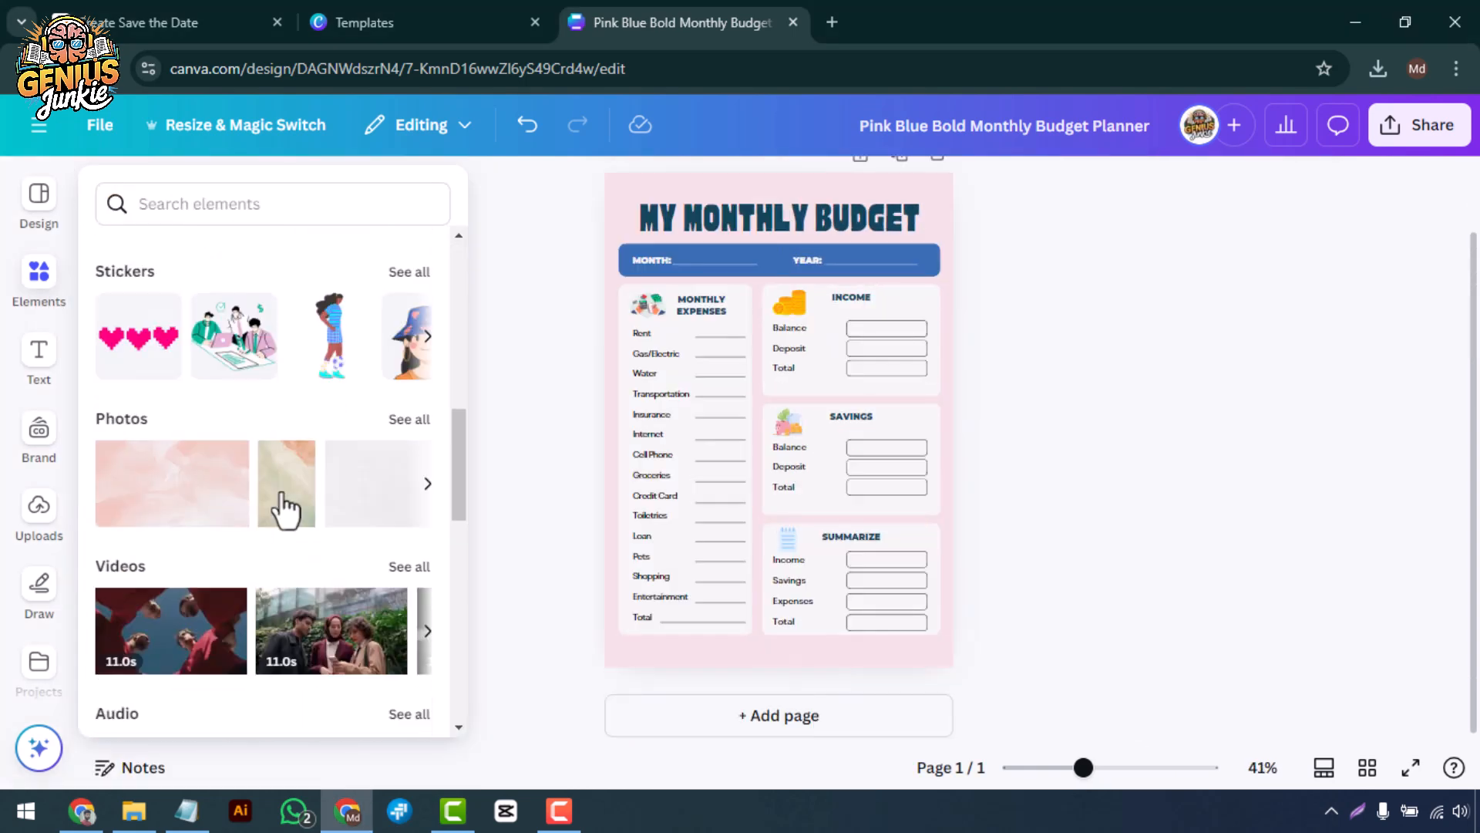
pyautogui.click(411, 422)
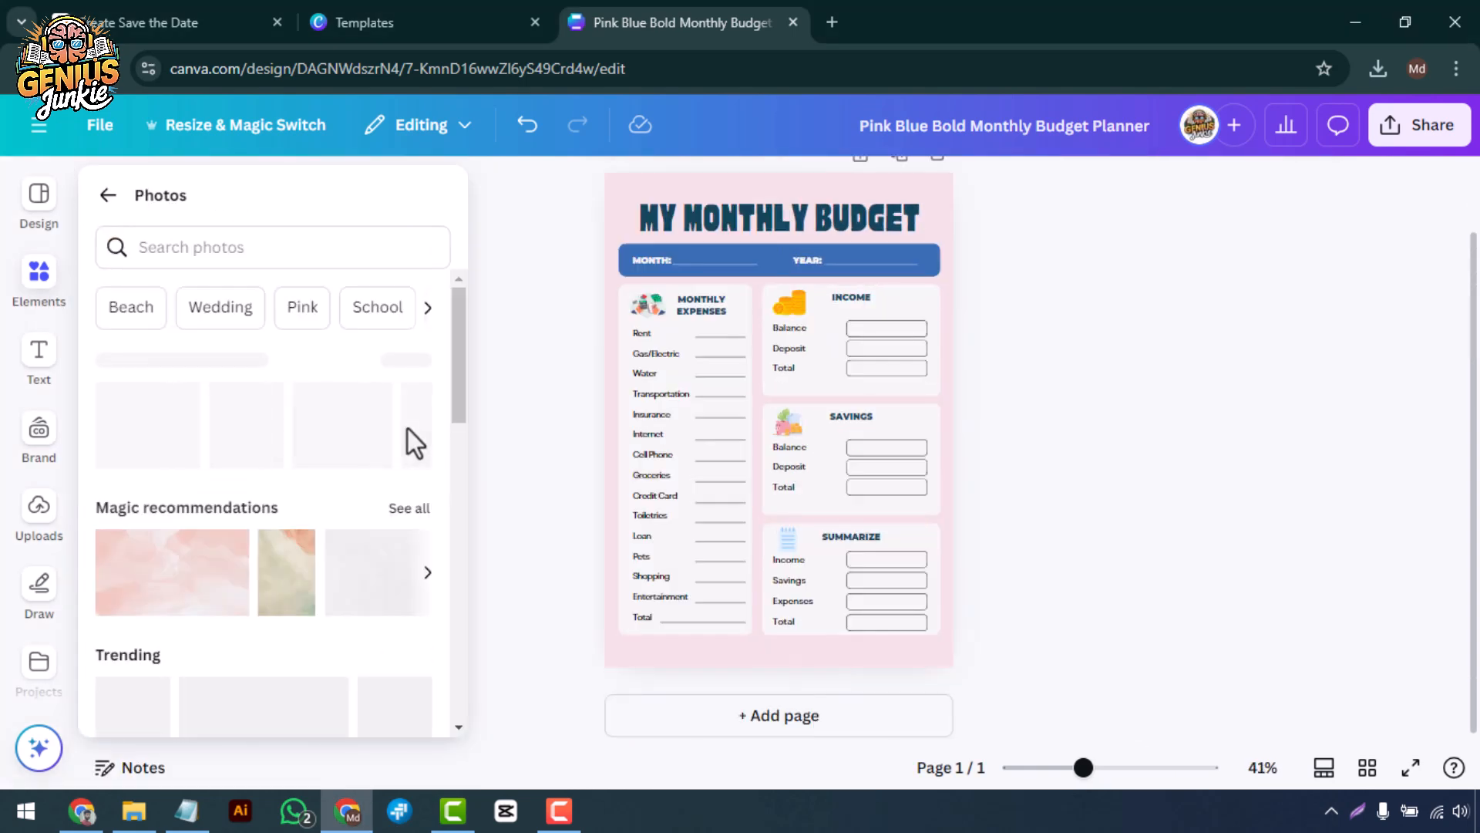
pyautogui.click(397, 508)
pyautogui.scroll(-5, 262, 463)
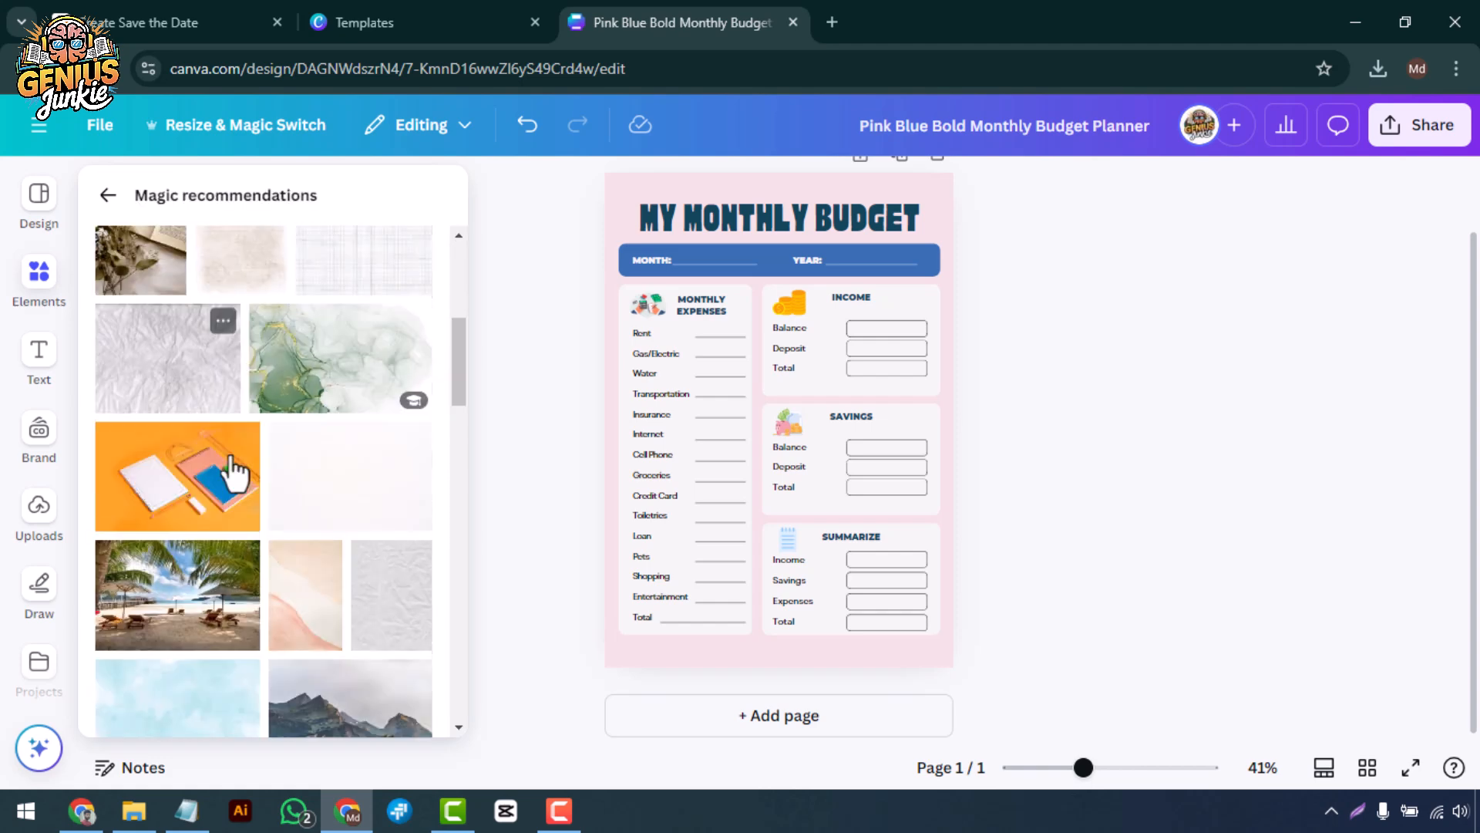
pyautogui.scroll(-5, 249, 470)
pyautogui.scroll(2, 324, 455)
pyautogui.moveTo(393, 429); pyautogui.dragTo(615, 483)
pyautogui.click(615, 484)
# Replace the page background with the pink watercolor image.
pyautogui.scroll(2, 650, 516)
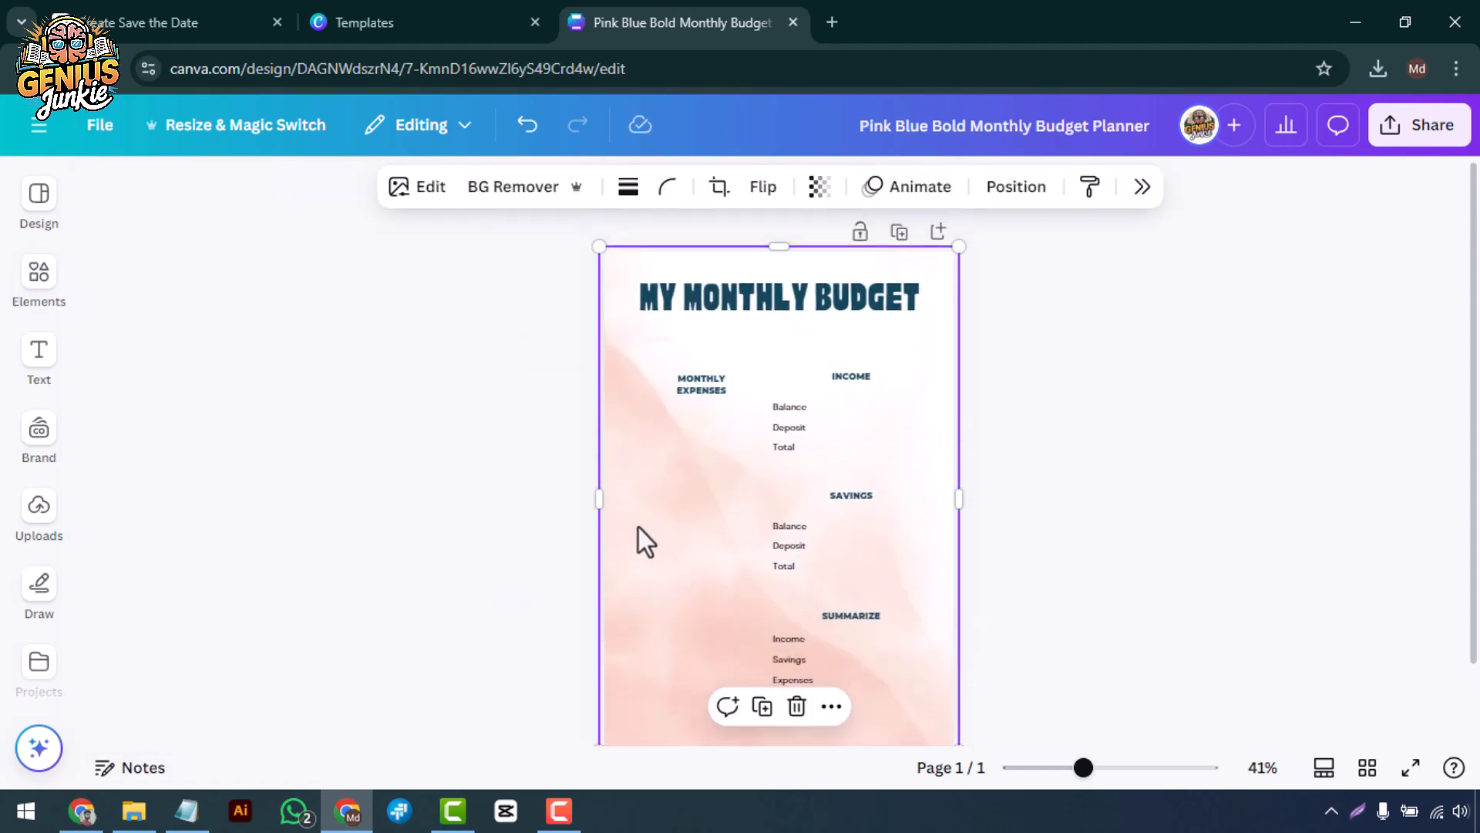
pyautogui.rightClick(635, 529)
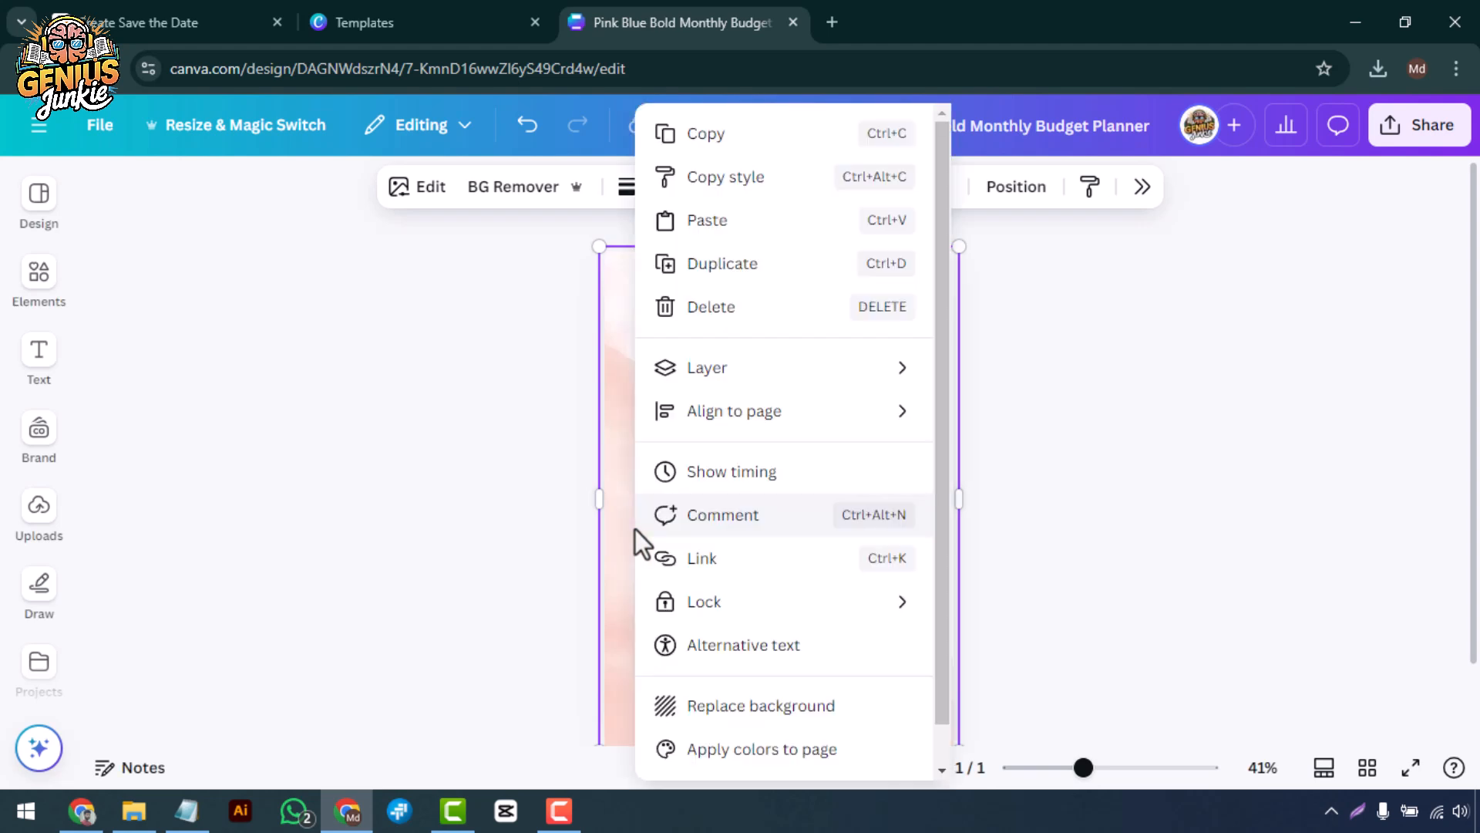
pyautogui.click(694, 703)
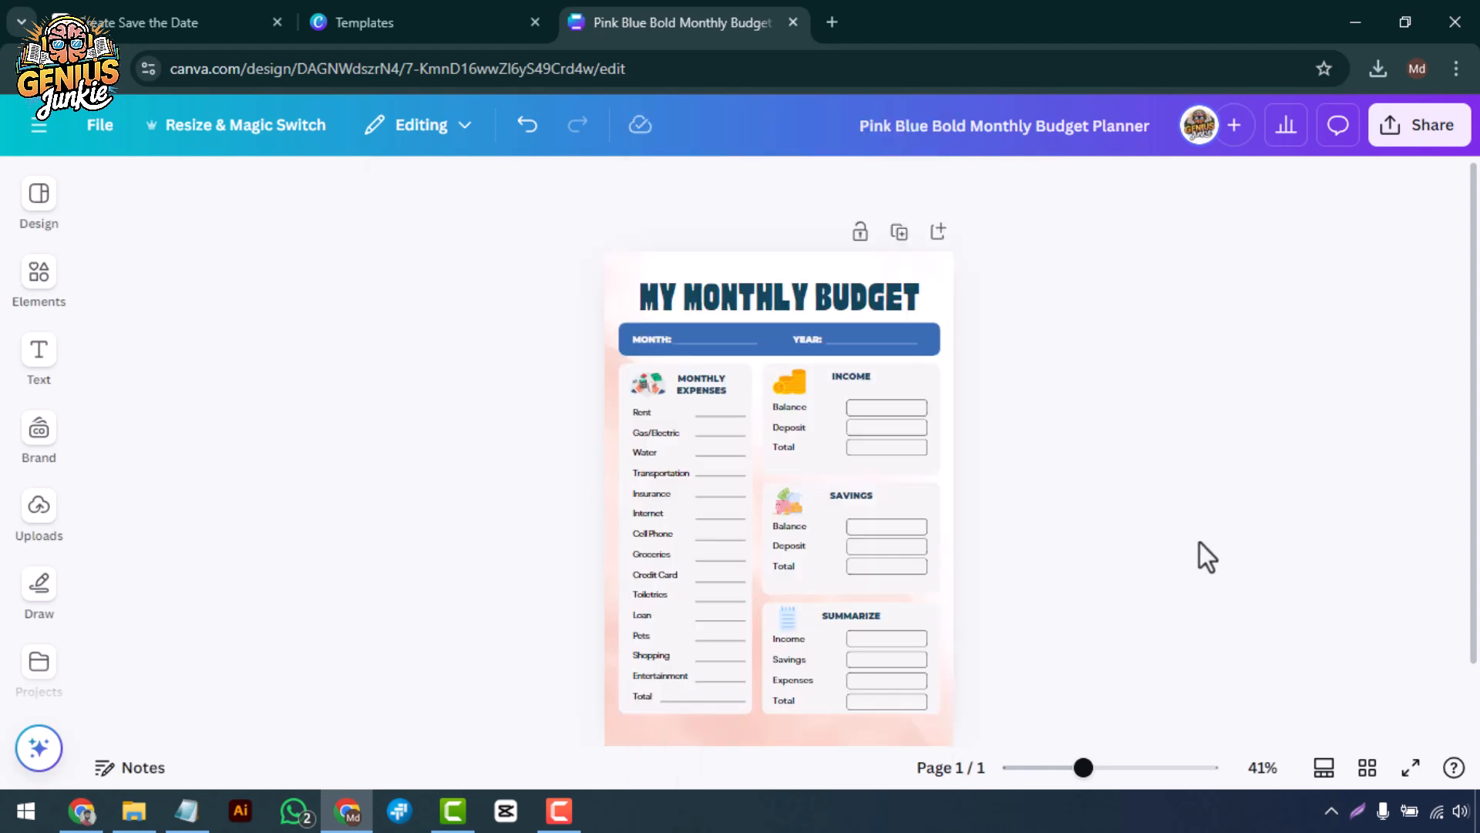
# Find an ornamental flourish divider in the elements and place it centred at the bottom of the planner page.
pyautogui.click(39, 273)
pyautogui.click(169, 509)
pyautogui.scroll(-5, 308, 616)
pyautogui.scroll(-1, 270, 617)
pyautogui.click(148, 556)
pyautogui.moveTo(969, 421); pyautogui.dragTo(956, 654)
# Recolor the ornamental divider at the page's bottom to white.
pyautogui.click(733, 189)
pyautogui.click(1308, 450)
pyautogui.click(1427, 194)
pyautogui.click(1157, 188)
pyautogui.click(1171, 585)
pyautogui.click(108, 186)
# Fill the Income, Savings, Summarize and Monthly Expenses panels with light pink.
pyautogui.click(1128, 382)
pyautogui.keyDown('shift'); pyautogui.click(1129, 515); pyautogui.keyUp('shift')
pyautogui.keyDown('shift'); pyautogui.click(1131, 629); pyautogui.keyUp('shift')
pyautogui.keyDown('shift'); pyautogui.click(942, 629); pyautogui.keyUp('shift')
pyautogui.click(652, 191)
pyautogui.click(648, 473)
# Change the fill of the Monthly Expenses and Summarize panels to white.
pyautogui.click(820, 480)
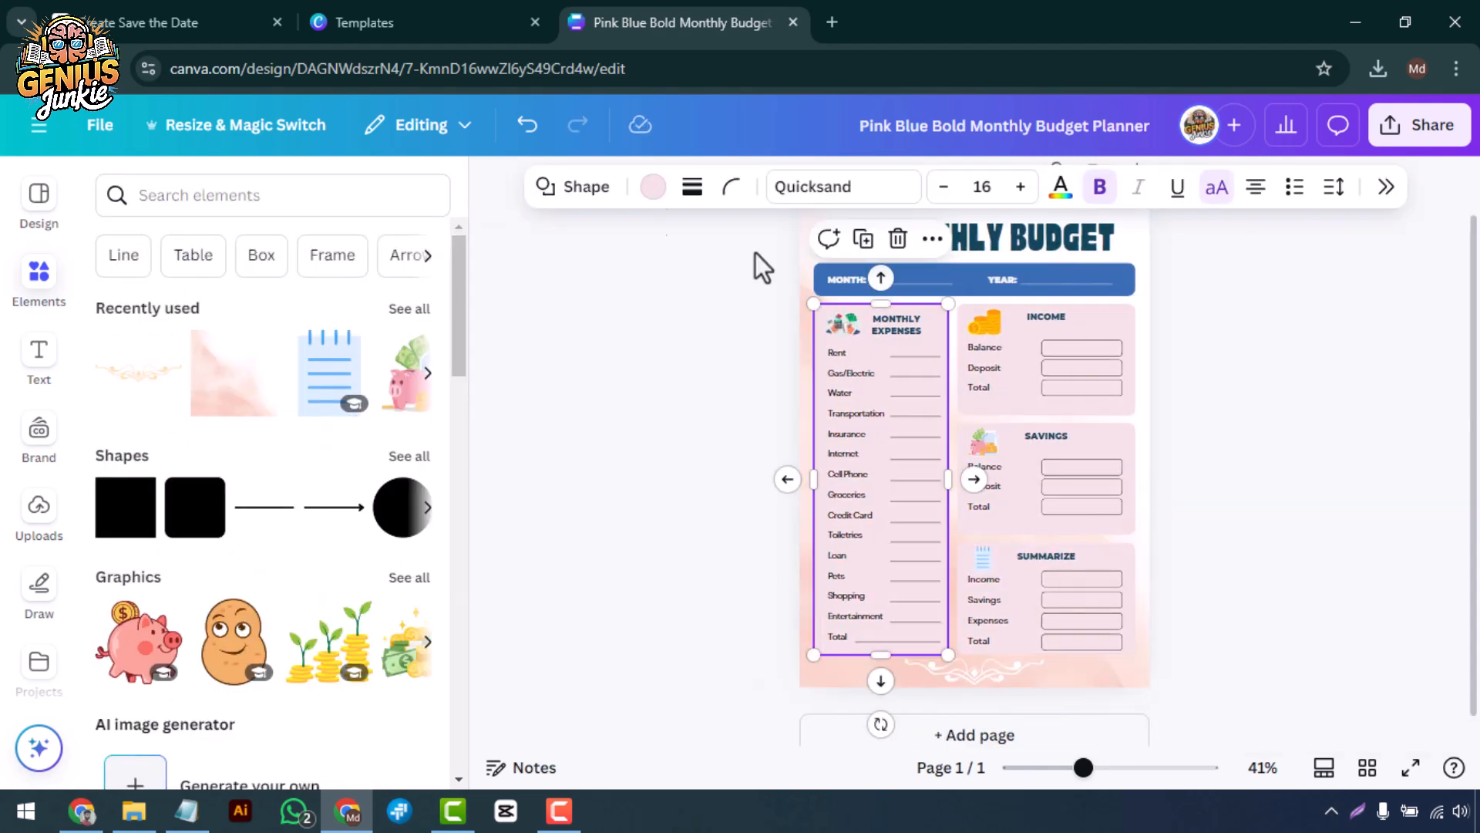
pyautogui.click(672, 534)
pyautogui.click(1130, 558)
pyautogui.click(649, 189)
pyautogui.click(1310, 447)
# Slightly enlarge the text of the Income, Savings, Summarize and Monthly Expenses headings together.
pyautogui.click(1046, 316)
pyautogui.keyDown('shift'); pyautogui.click(1055, 436); pyautogui.keyUp('shift')
pyautogui.keyDown('shift'); pyautogui.click(1047, 556); pyautogui.keyUp('shift')
pyautogui.keyDown('shift'); pyautogui.click(897, 324); pyautogui.keyUp('shift')
pyautogui.click(958, 188)
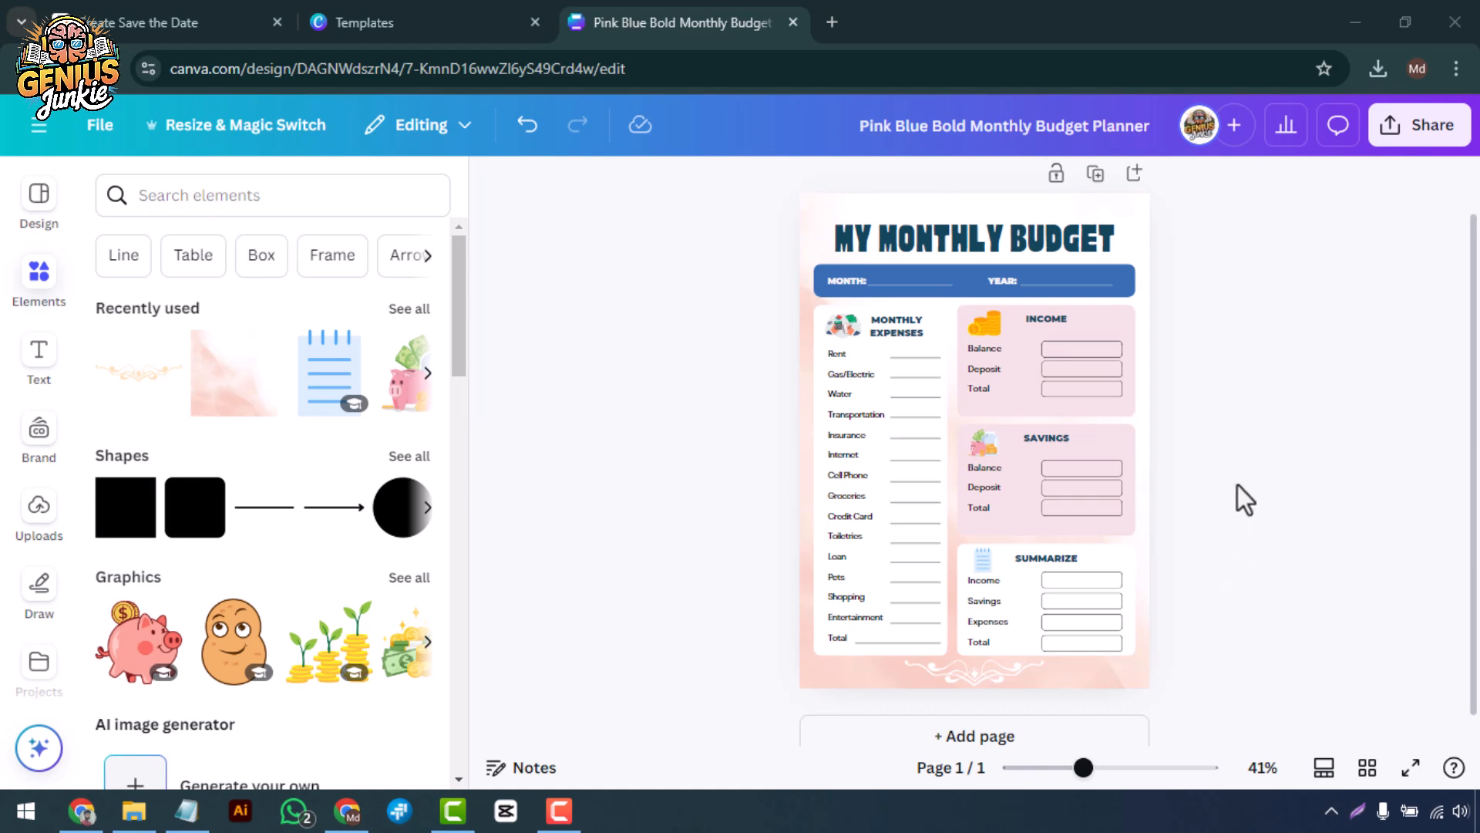
pyautogui.scroll(2, 1238, 484)
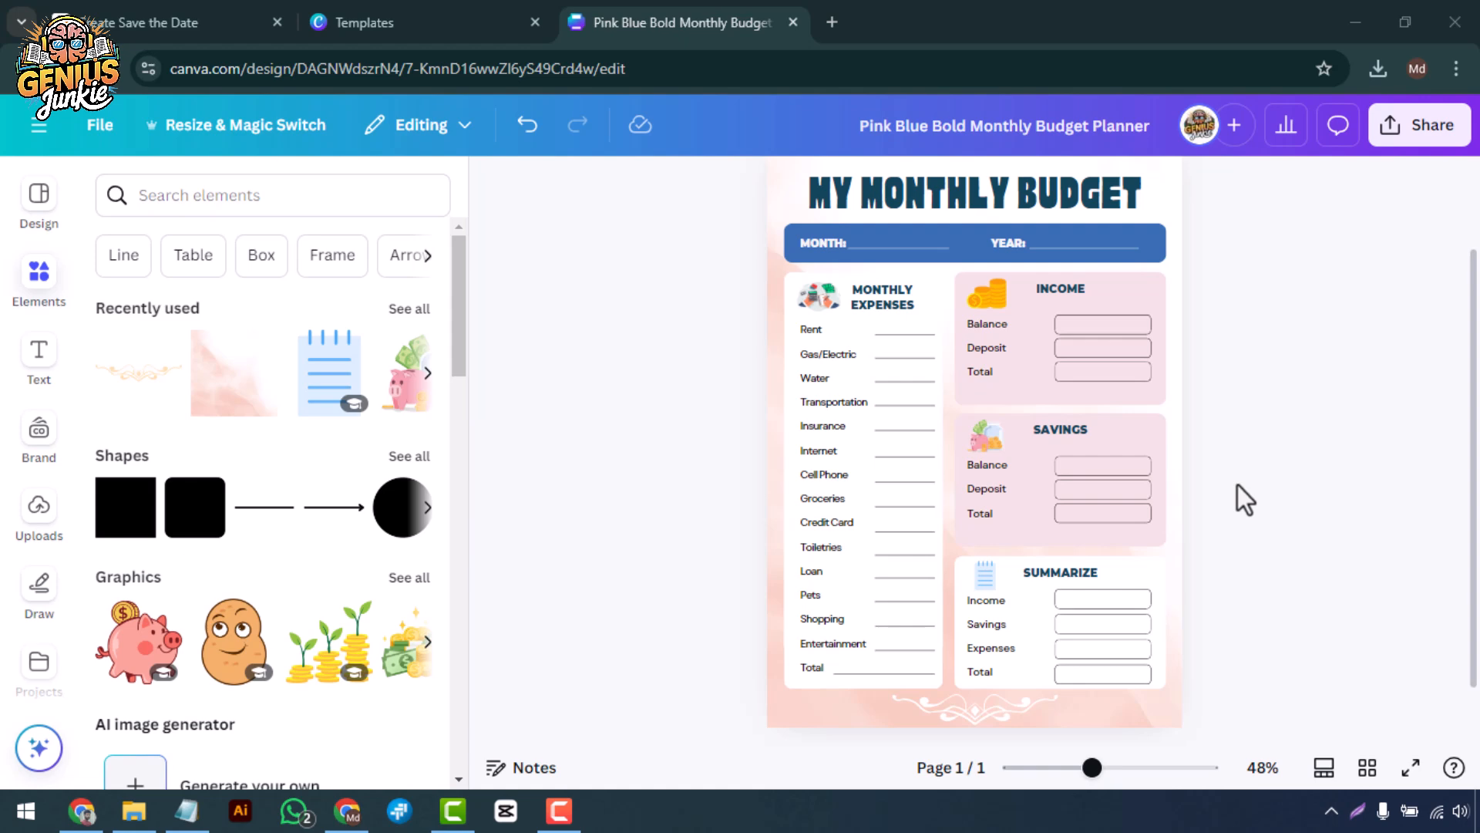
pyautogui.scroll(-2, 1237, 485)
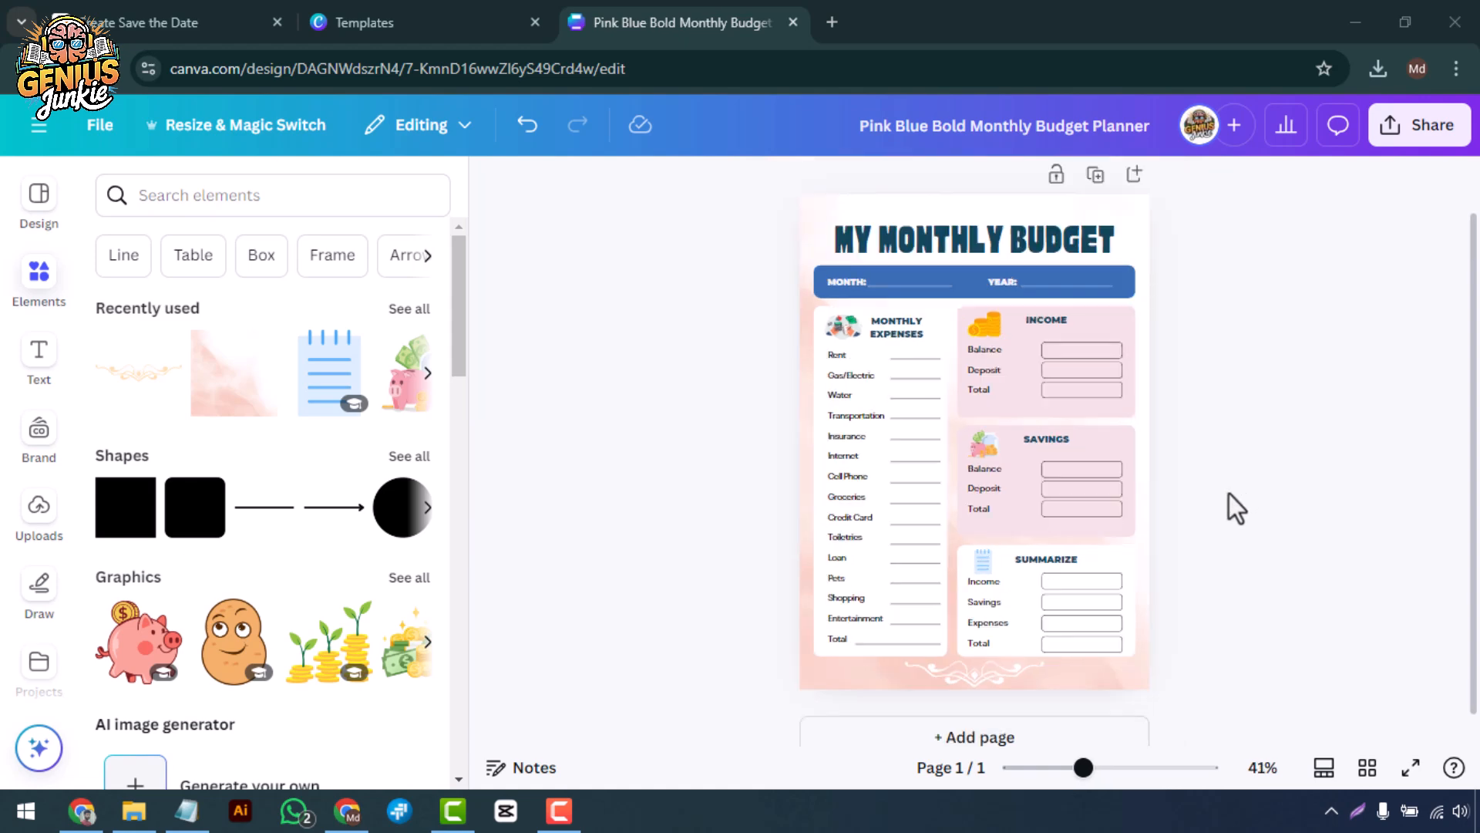
# Download the finished planner with the file type set to PDF Print.
pyautogui.click(1410, 128)
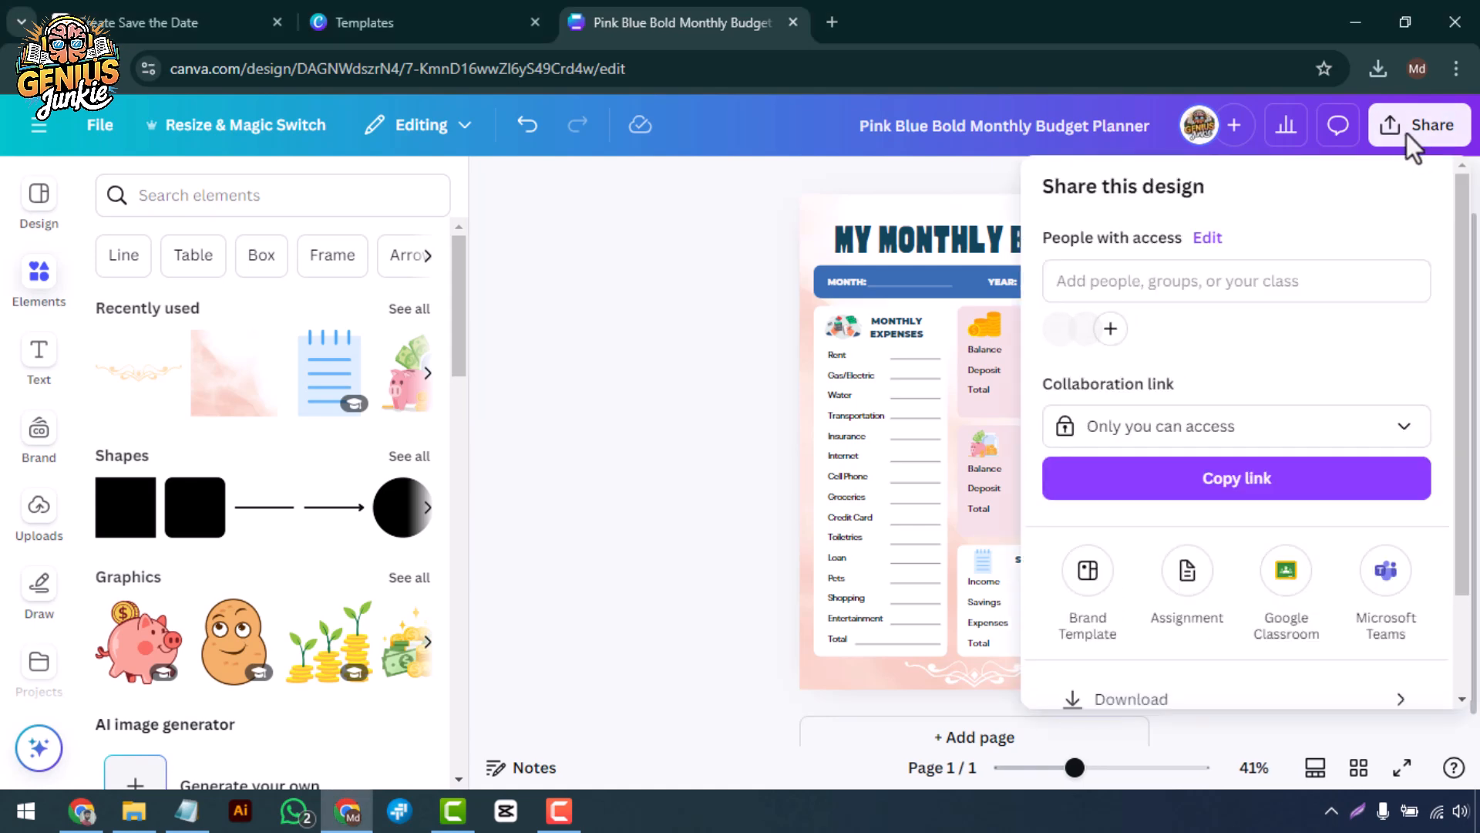
pyautogui.scroll(-2, 1229, 512)
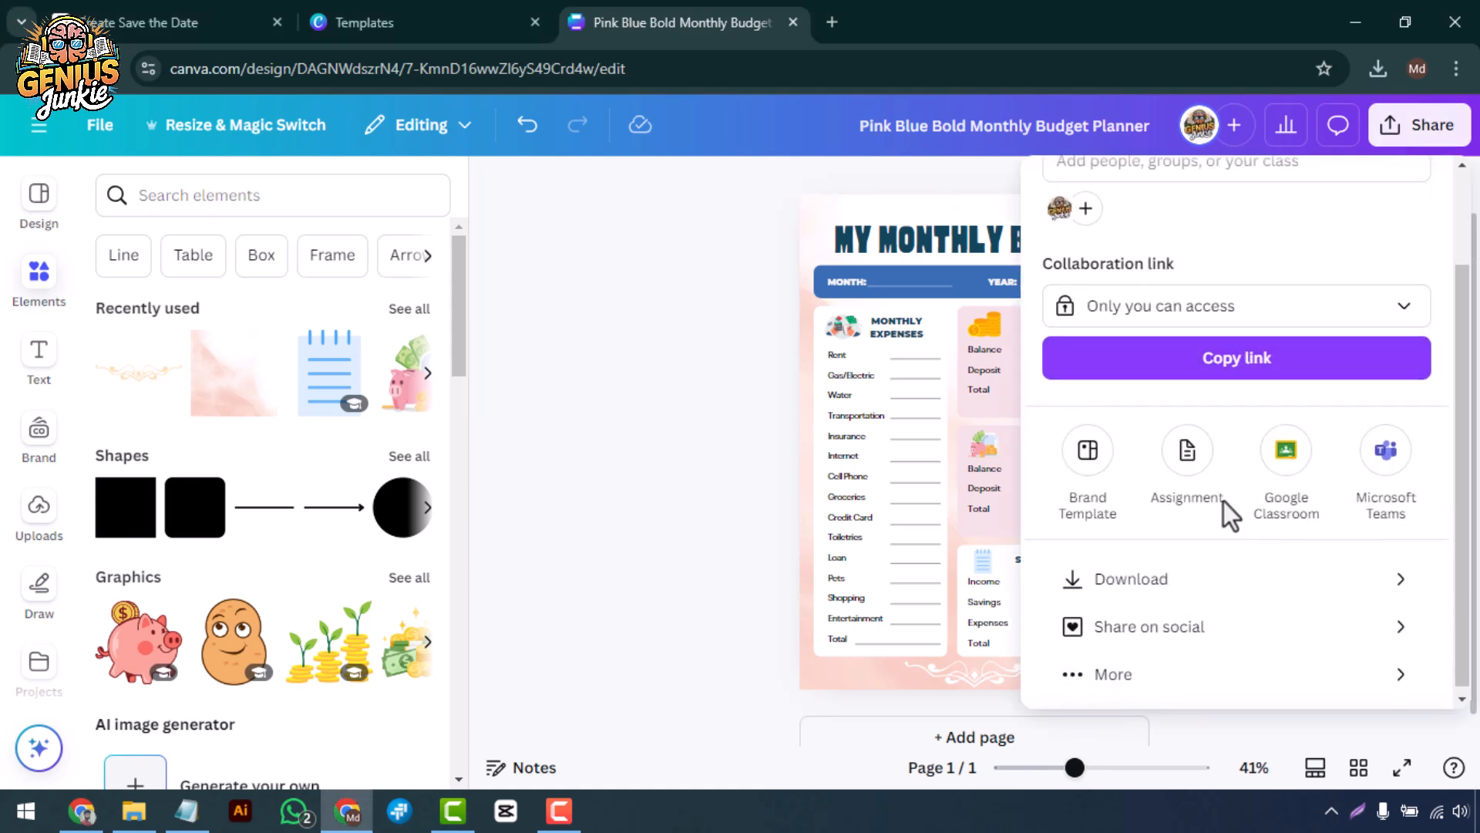
pyautogui.click(1172, 586)
pyautogui.click(1200, 279)
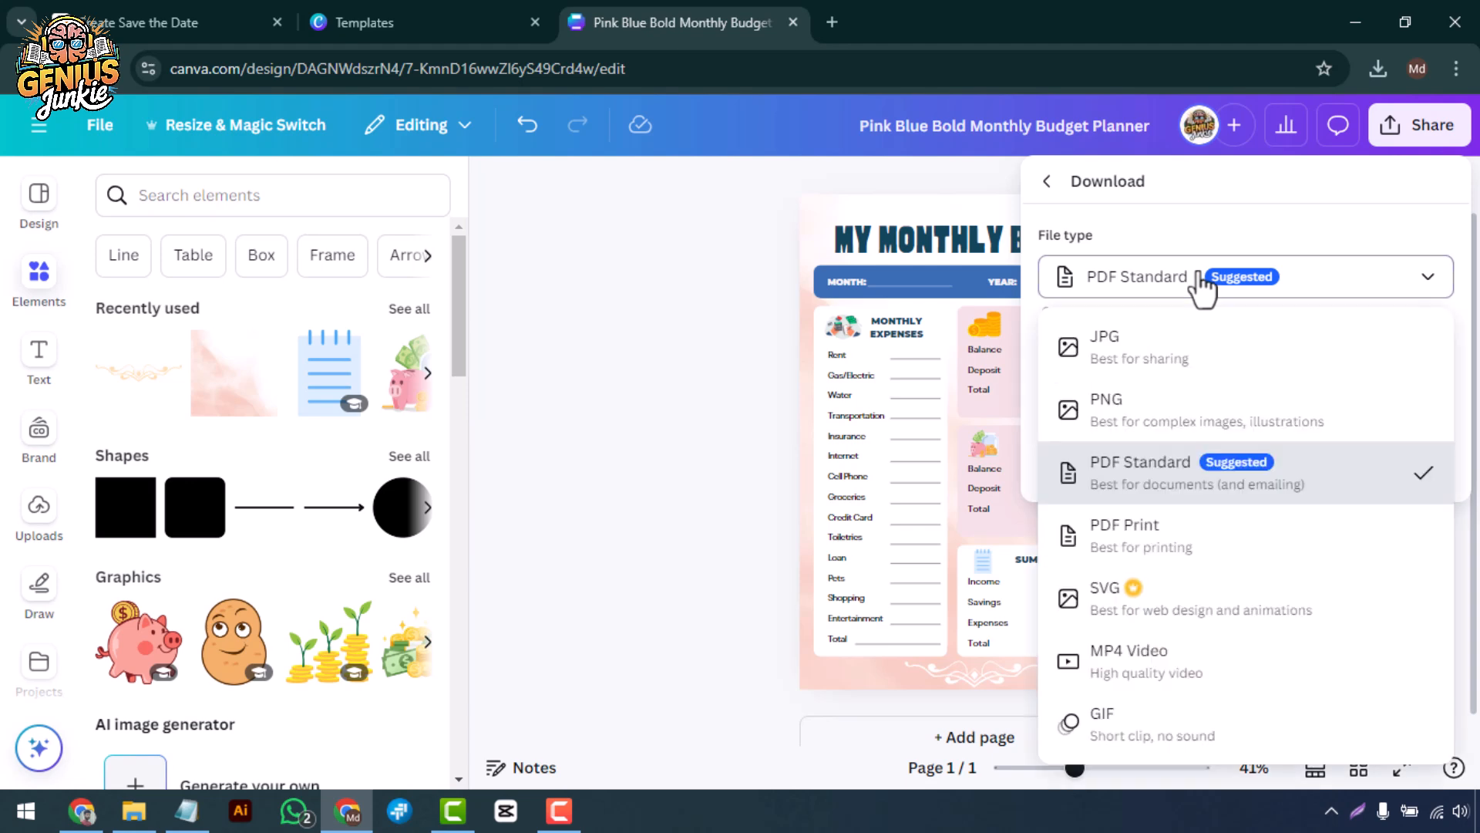
pyautogui.click(1140, 539)
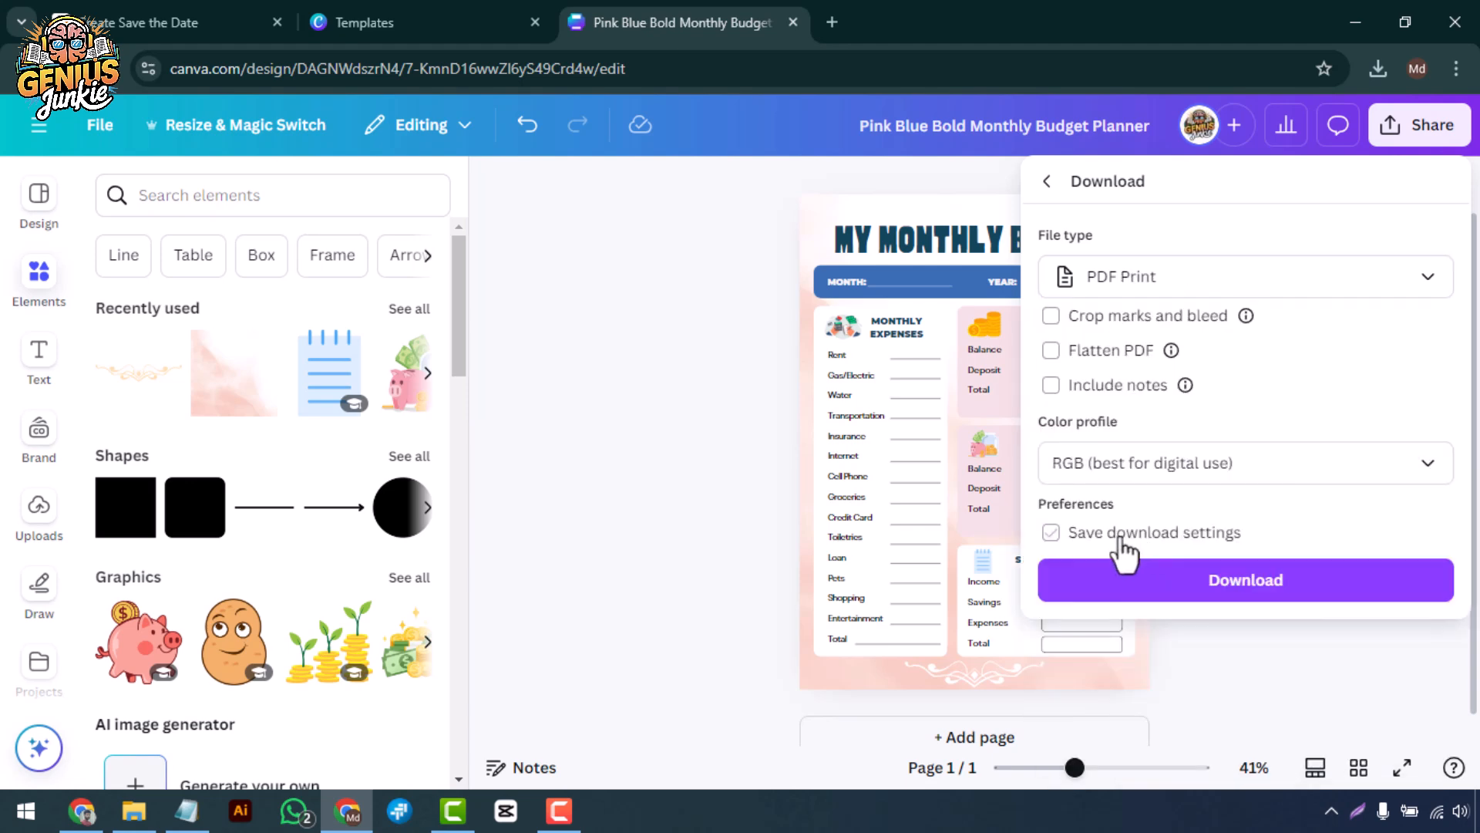
pyautogui.click(1154, 286)
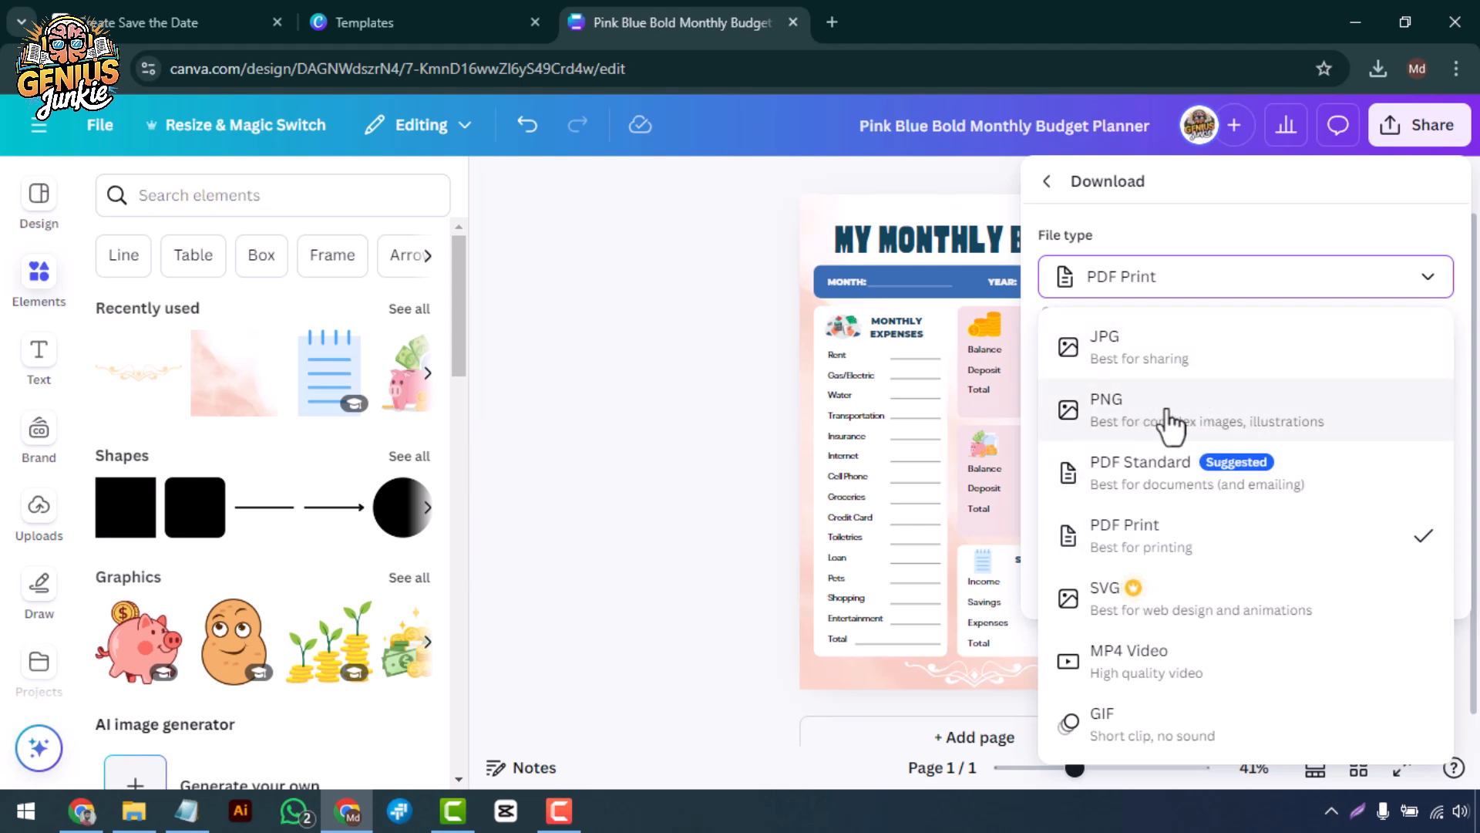
pyautogui.click(1182, 549)
pyautogui.click(1218, 583)
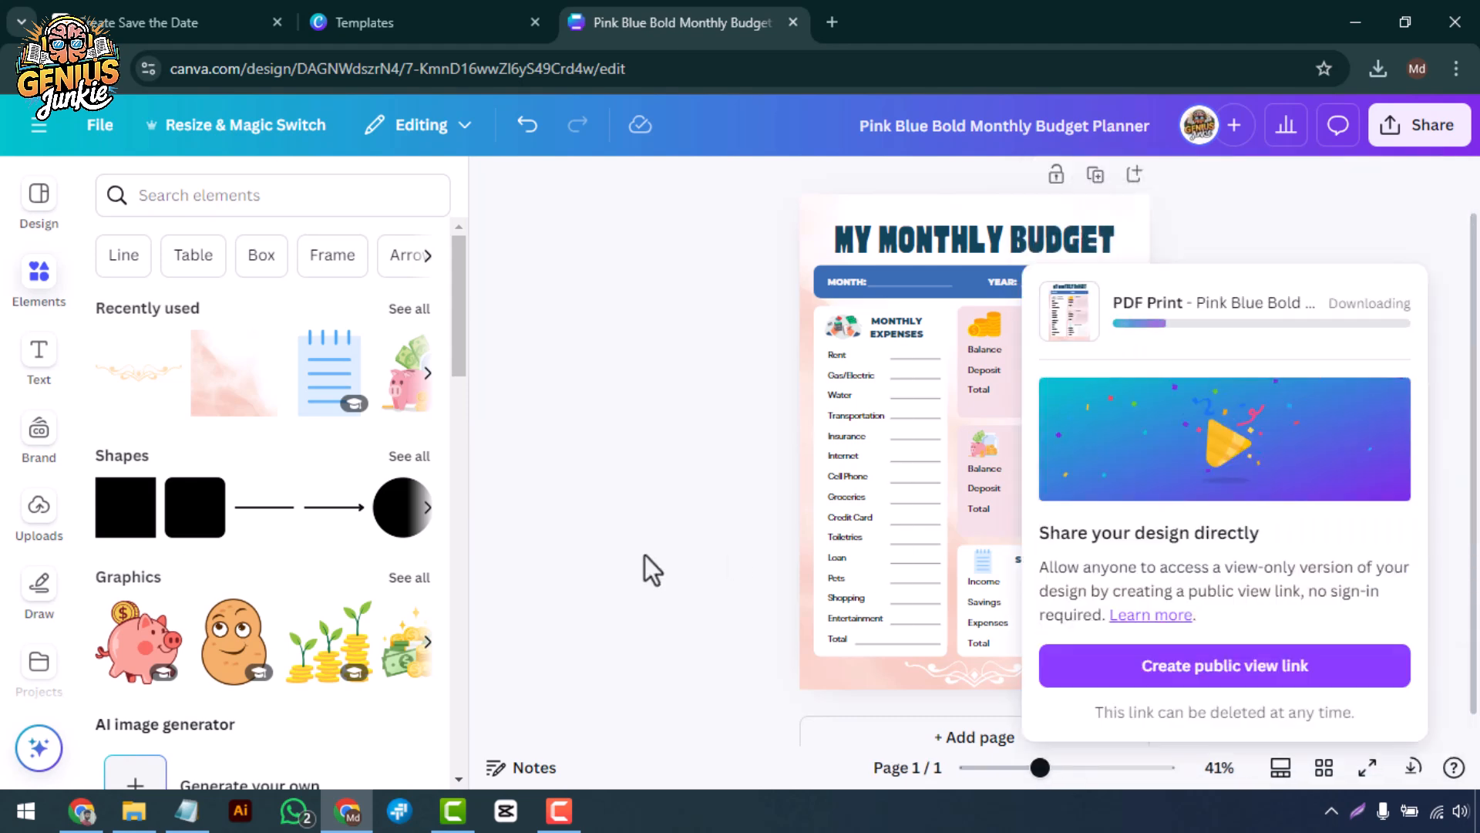
# Open the downloaded planner PDF in the browser and view the whole page.
pyautogui.click(1358, 122)
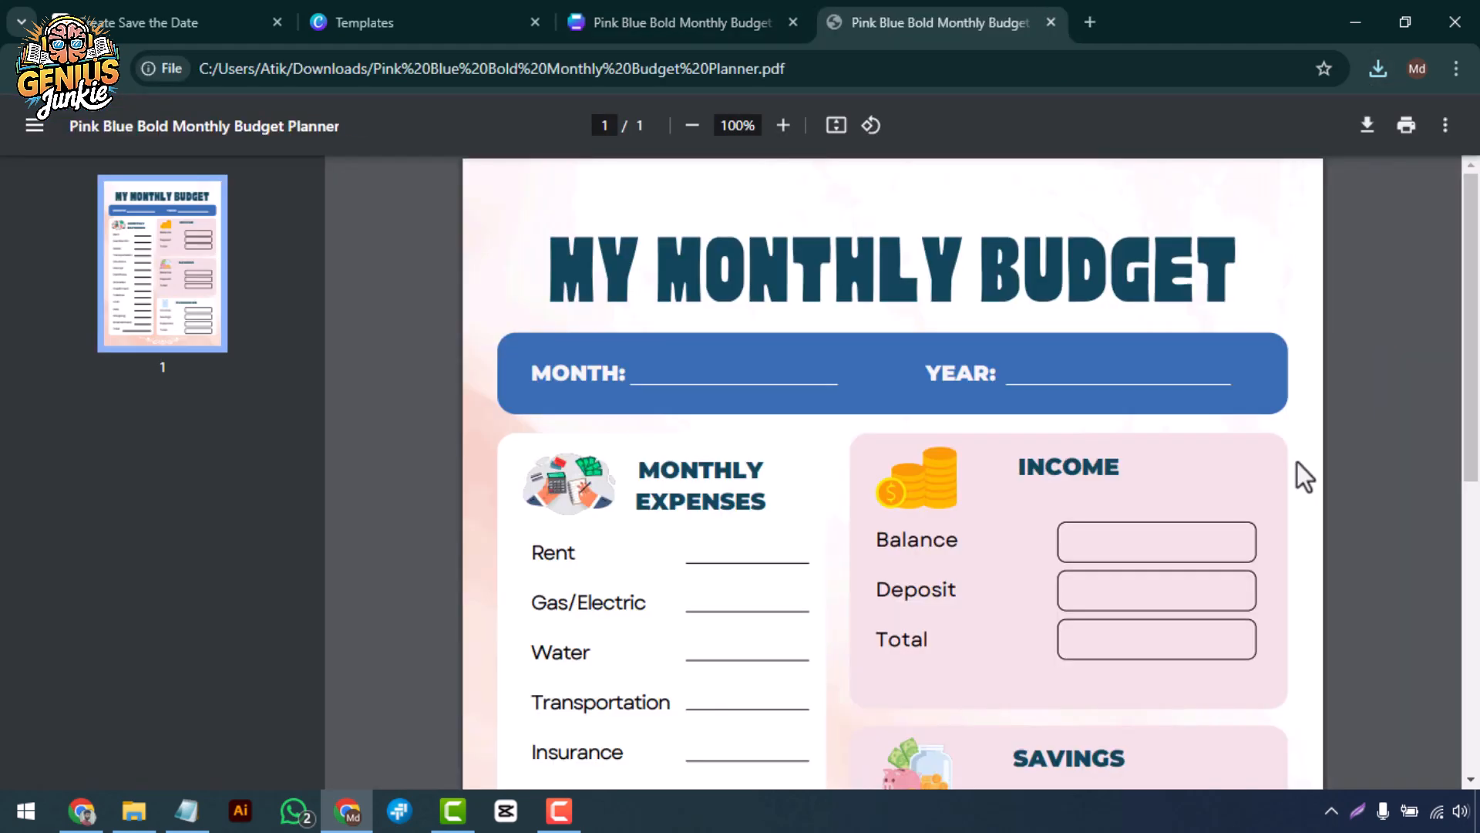
pyautogui.scroll(-5, 1297, 462)
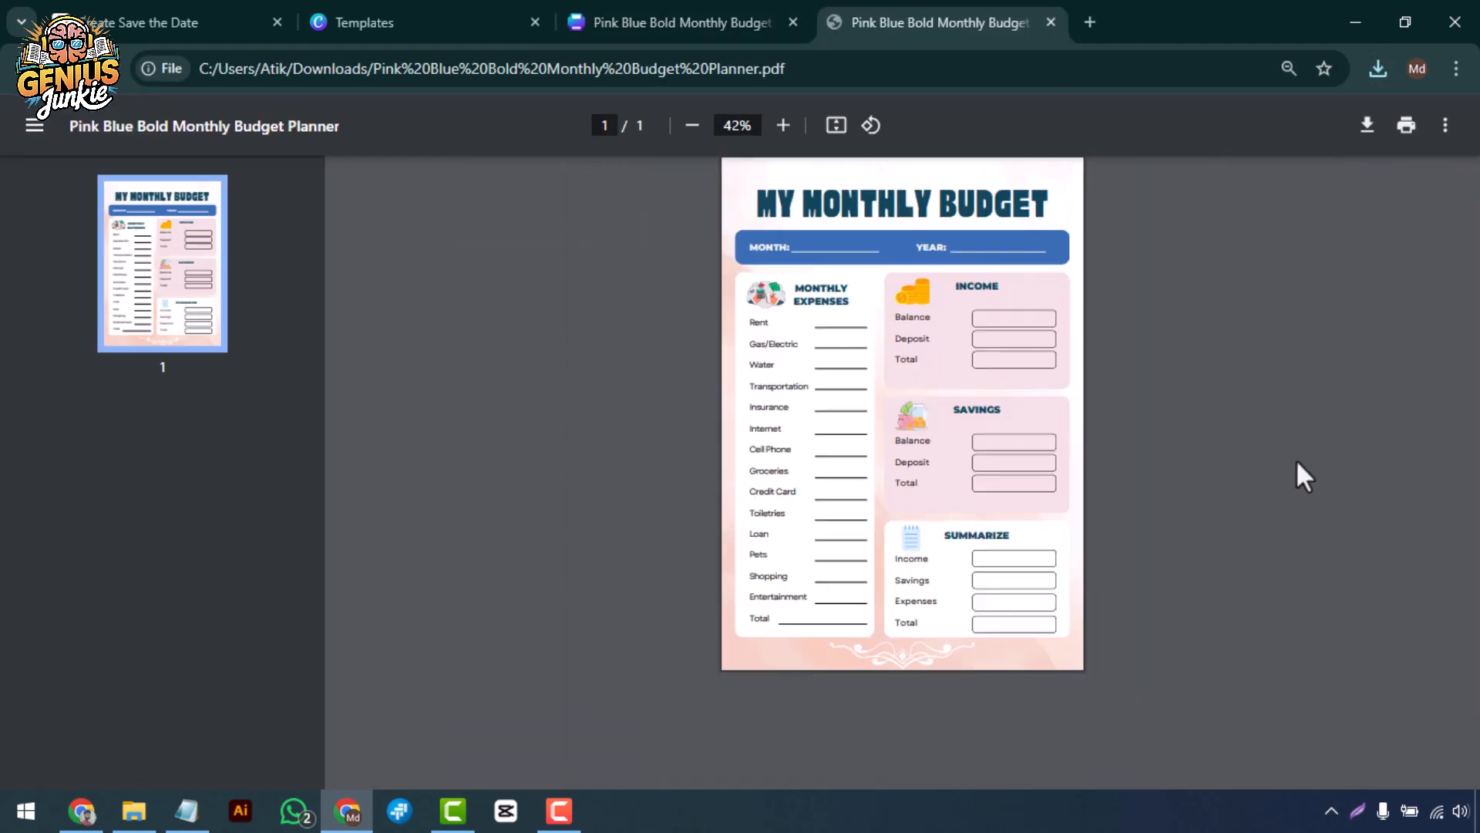